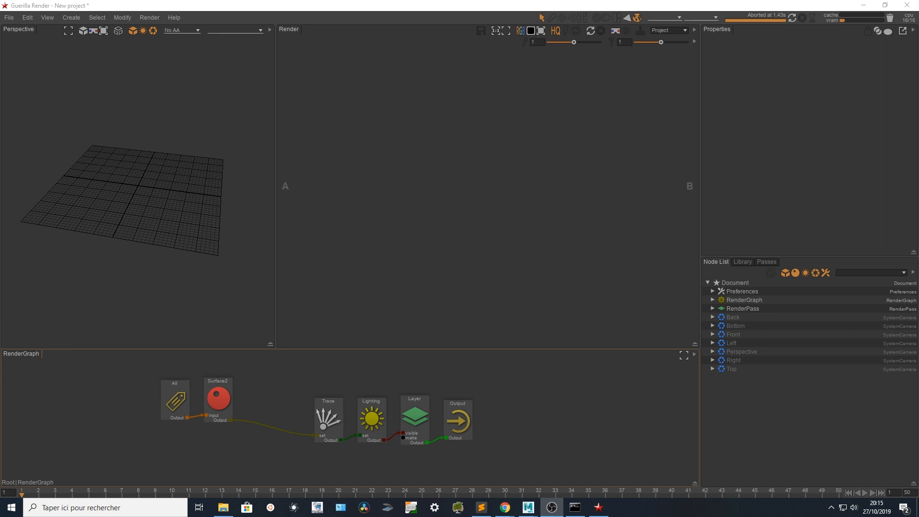
Move the All and Surface2 nodes up, add a Plane node below them and merge it into the chain before Trace.
{"action": "left_click_drag", "start_coordinate": [125, 392], "coordinate": [207, 418]}
{"action": "left_click_drag", "start_coordinate": [217, 407], "coordinate": [200, 381]}
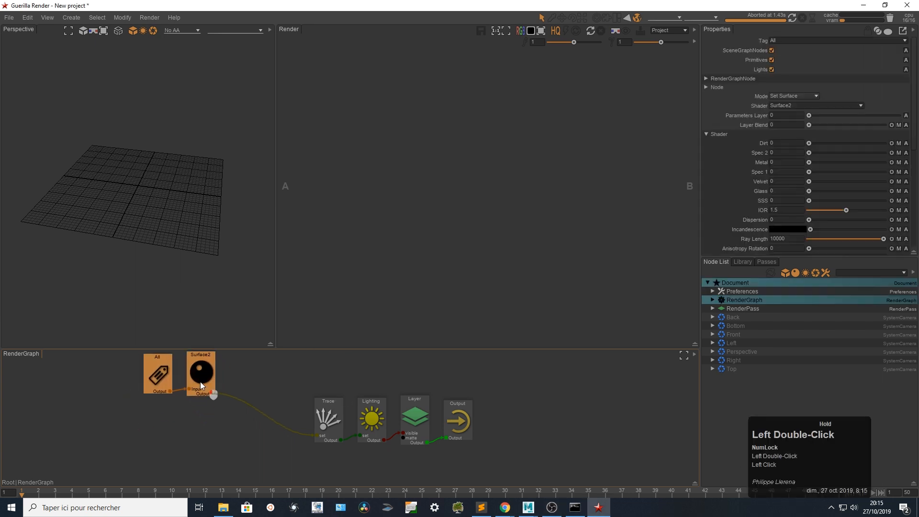
{"action": "left_click", "coordinate": [142, 427]}
{"action": "key", "text": "ctrl+space"}
{"action": "type", "text": "pla"}
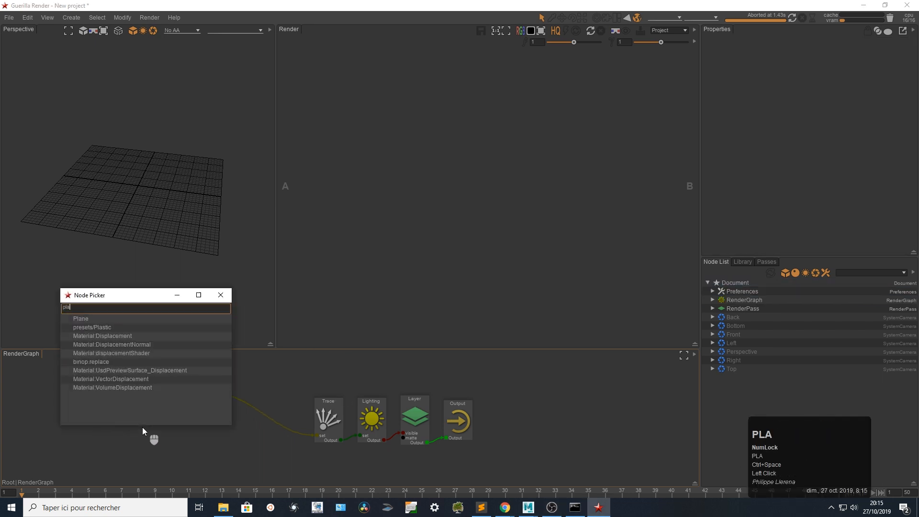
{"action": "key", "text": "Return"}
{"action": "left_click_drag", "start_coordinate": [155, 447], "coordinate": [265, 420], "text": "shift"}
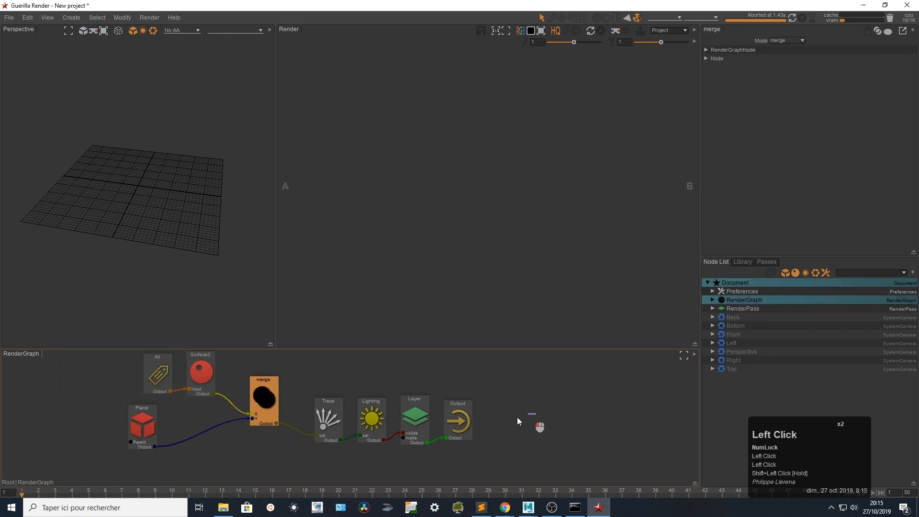
Shift the Trace-to-Output nodes away to make room, and merge a new Instances node into the chain before Trace.
{"action": "mouse_move", "coordinate": [517, 418]}
{"action": "left_mouse_down"}
{"action": "mouse_move", "coordinate": [331, 424]}
{"action": "mouse_move", "coordinate": [434, 458]}
{"action": "left_mouse_up"}
{"action": "middle_click_drag", "start_coordinate": [252, 464], "coordinate": [291, 432], "text": "alt"}
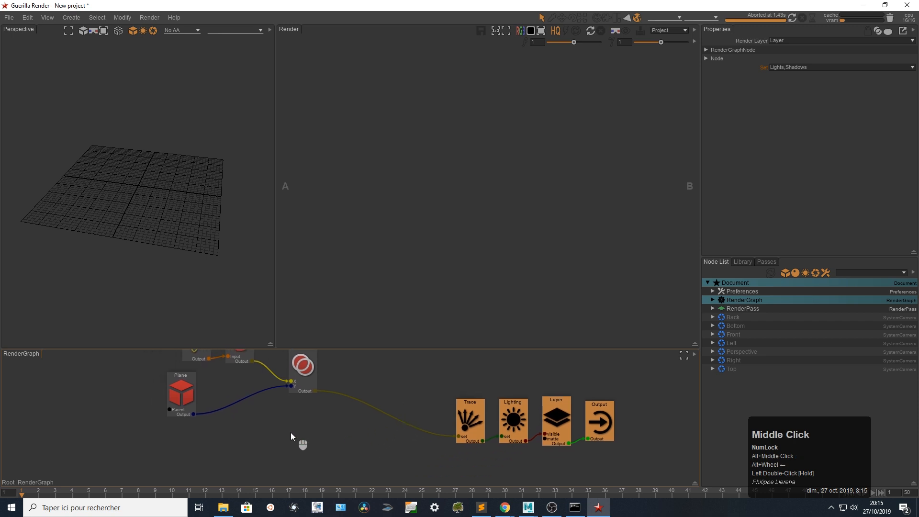
{"action": "left_click", "coordinate": [291, 432]}
{"action": "key", "text": "ctrl+space"}
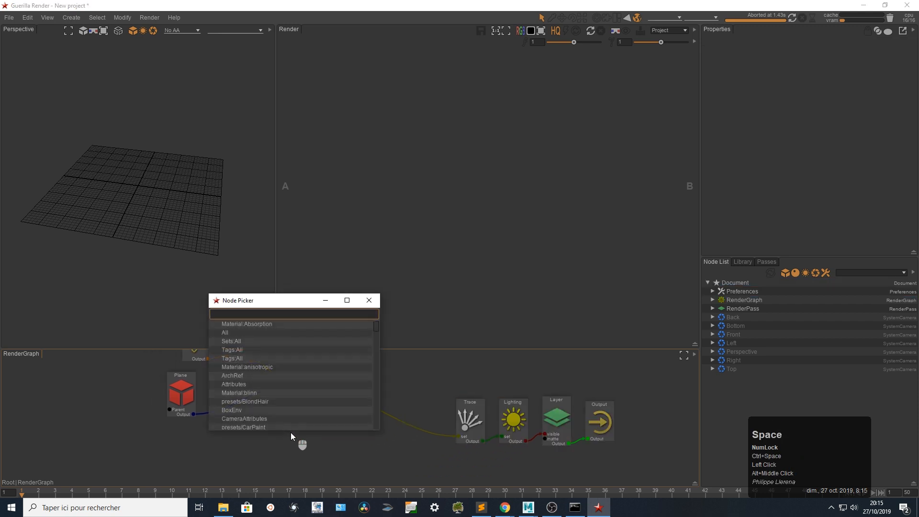
{"action": "type", "text": "ins"}
{"action": "key", "text": "Up"}
{"action": "key", "text": "Return"}
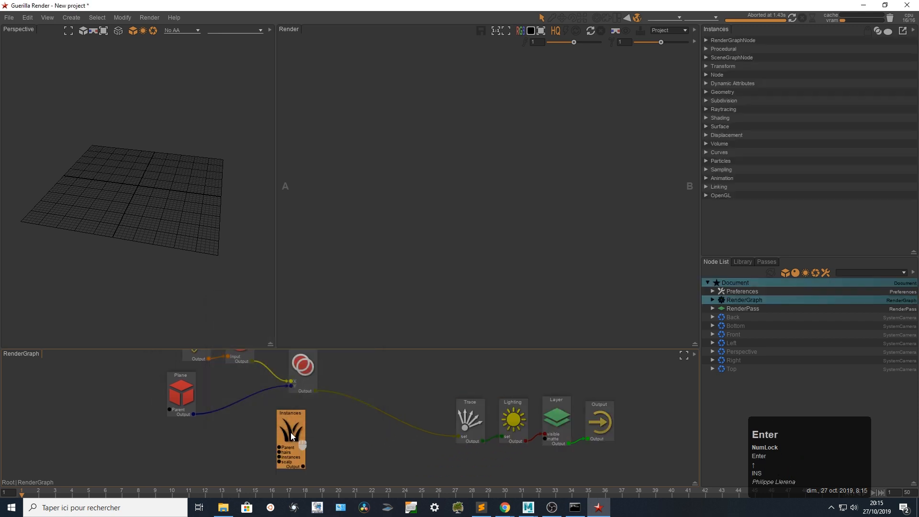
{"action": "left_click_drag", "start_coordinate": [291, 432], "coordinate": [392, 424], "text": "shift"}
Scale the plane up uniformly until it covers most of the perspective grid.
{"action": "left_click", "coordinate": [179, 402]}
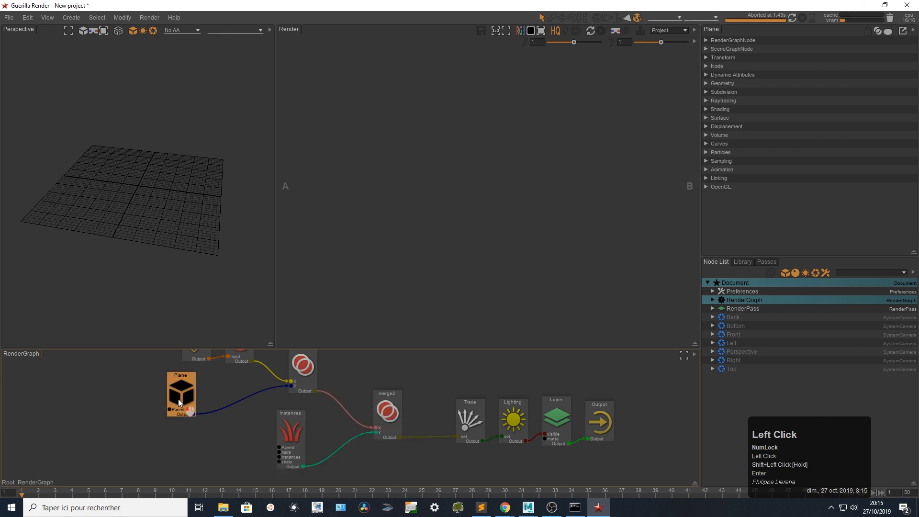
{"action": "key", "text": "r"}
{"action": "left_click_drag", "start_coordinate": [138, 185], "coordinate": [860, 251]}
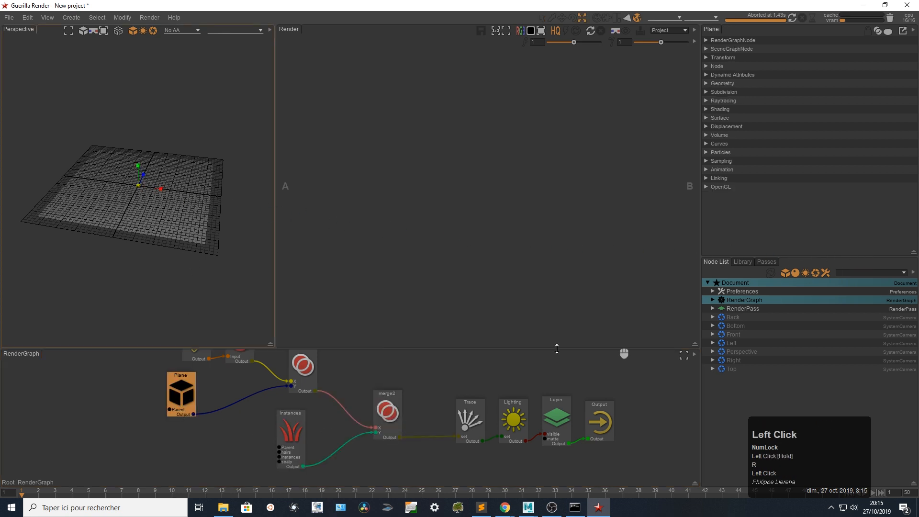
Add a Cube node beside the Instances node and connect its output to the instances input.
{"action": "left_click_drag", "start_coordinate": [280, 429], "coordinate": [300, 443]}
{"action": "left_click", "coordinate": [208, 440]}
{"action": "key", "text": "ctrl+space"}
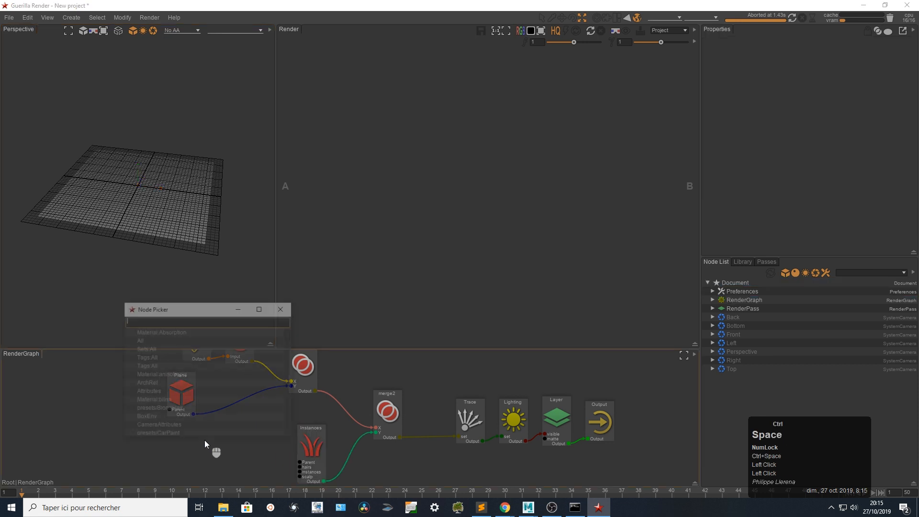
{"action": "type", "text": "cub"}
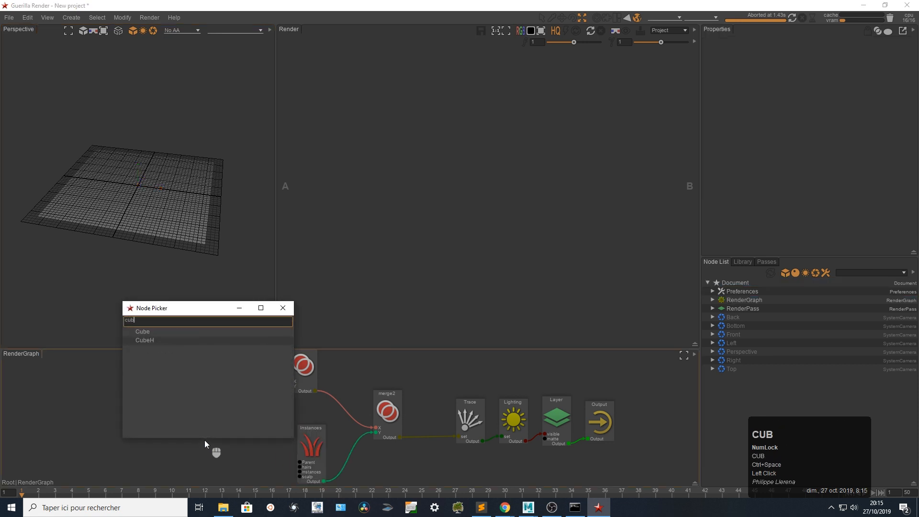
{"action": "key", "text": "Up"}
{"action": "key", "text": "Return"}
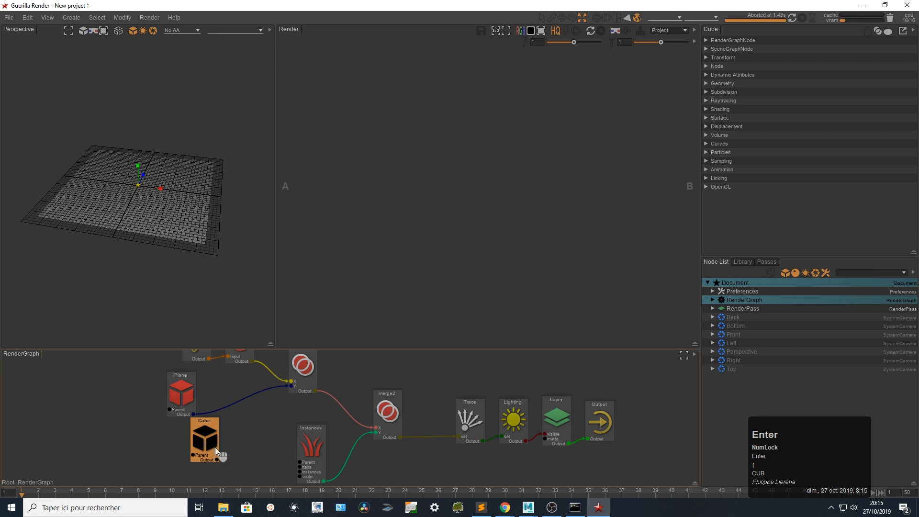
{"action": "left_click_drag", "start_coordinate": [218, 461], "coordinate": [297, 476]}
Bring the existing Plane from the scene graph into the render graph and connect it to the Instances node's scalp input.
{"action": "middle_click_drag", "start_coordinate": [252, 441], "coordinate": [401, 394], "text": "alt"}
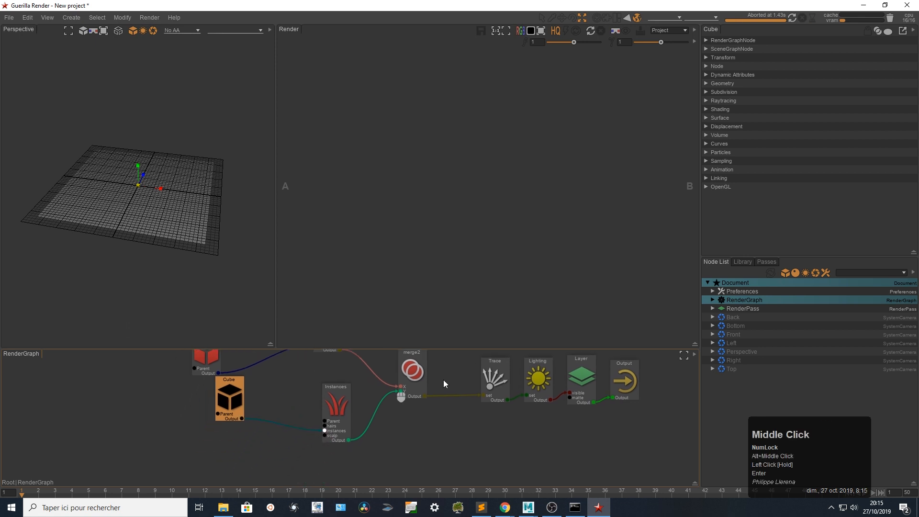
{"action": "left_click", "coordinate": [770, 275]}
{"action": "left_click_drag", "start_coordinate": [723, 353], "coordinate": [222, 453]}
{"action": "left_click_drag", "start_coordinate": [230, 472], "coordinate": [324, 436], "text": "shift"}
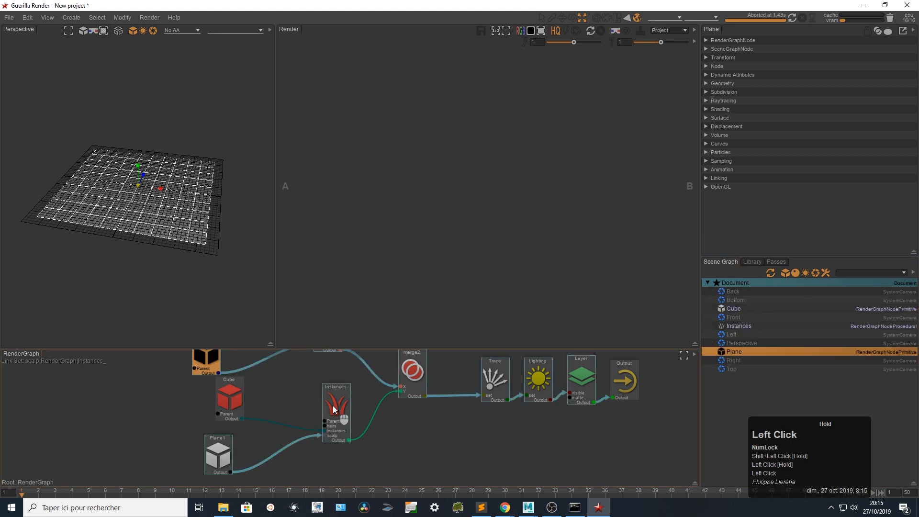
{"action": "left_click", "coordinate": [335, 409]}
Shift the Trace-to-Output nodes further along and merge a new SkyLight node into the chain before Trace.
{"action": "middle_click_drag", "start_coordinate": [629, 386], "coordinate": [507, 413], "text": "alt"}
{"action": "mouse_move", "coordinate": [541, 403]}
{"action": "left_mouse_down"}
{"action": "mouse_move", "coordinate": [435, 432]}
{"action": "mouse_move", "coordinate": [381, 418]}
{"action": "mouse_move", "coordinate": [436, 467]}
{"action": "left_mouse_up"}
{"action": "middle_click_drag", "start_coordinate": [349, 474], "coordinate": [408, 429]}
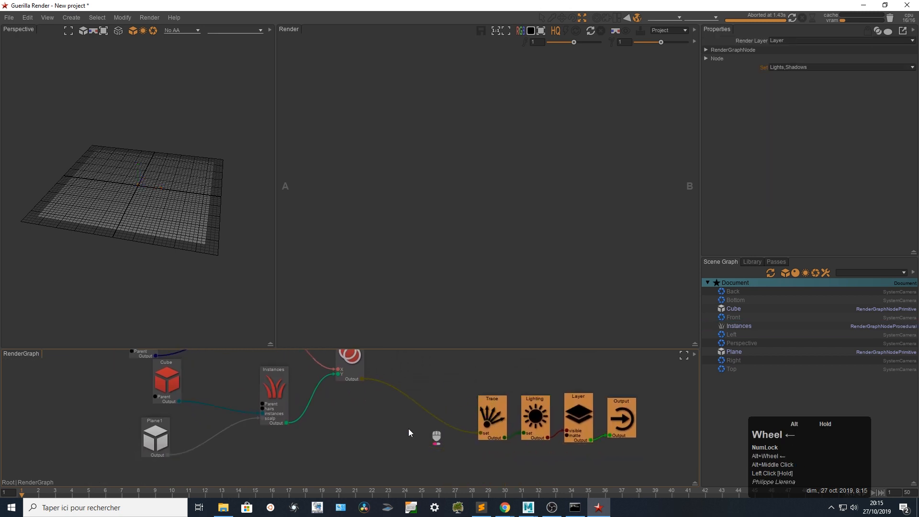
{"action": "left_click", "coordinate": [378, 434]}
{"action": "key", "text": "ctrl+space"}
{"action": "type", "text": "sk"}
{"action": "key", "text": "Down"}
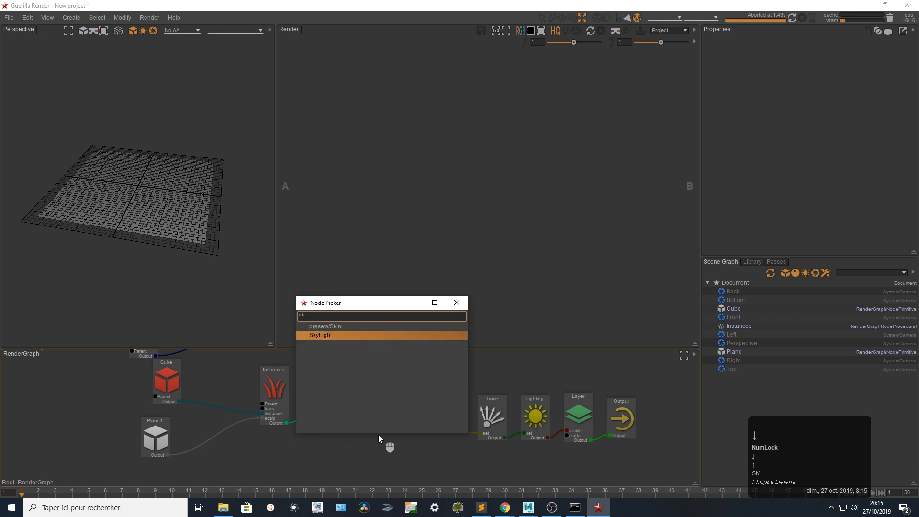
{"action": "key", "text": "Return"}
{"action": "left_click_drag", "start_coordinate": [399, 432], "coordinate": [444, 413]}
Connect the Plane1 output to the Instances node's Parent input and move the Cube node slightly closer to Instances.
{"action": "middle_click_drag", "start_coordinate": [277, 425], "coordinate": [330, 442]}
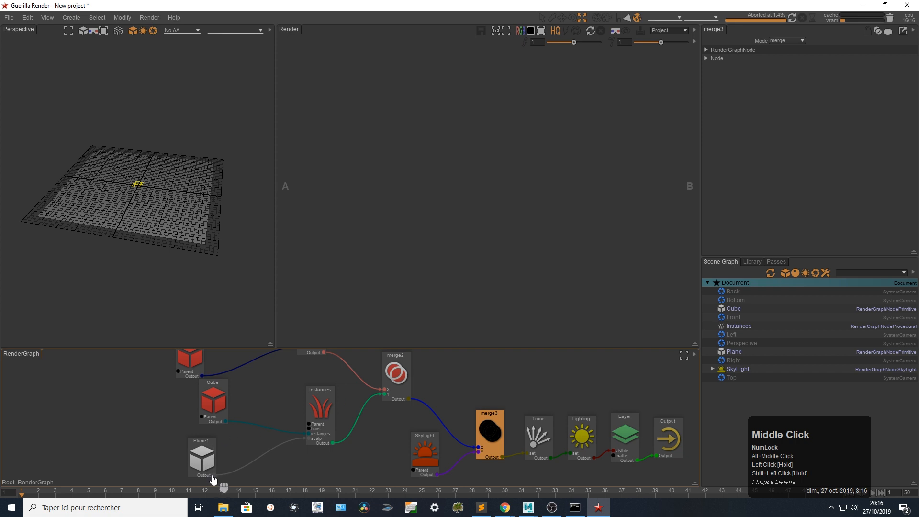
{"action": "left_click_drag", "start_coordinate": [213, 476], "coordinate": [307, 424]}
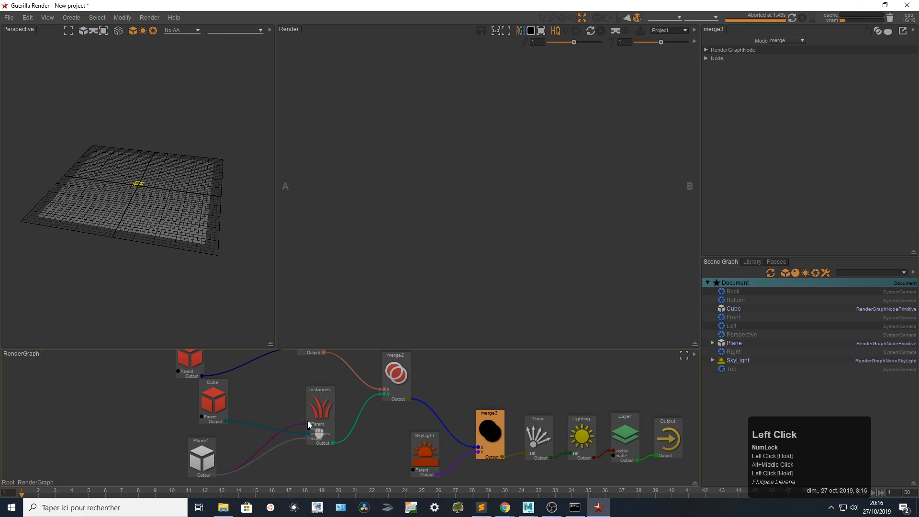
{"action": "left_click_drag", "start_coordinate": [201, 406], "coordinate": [216, 410]}
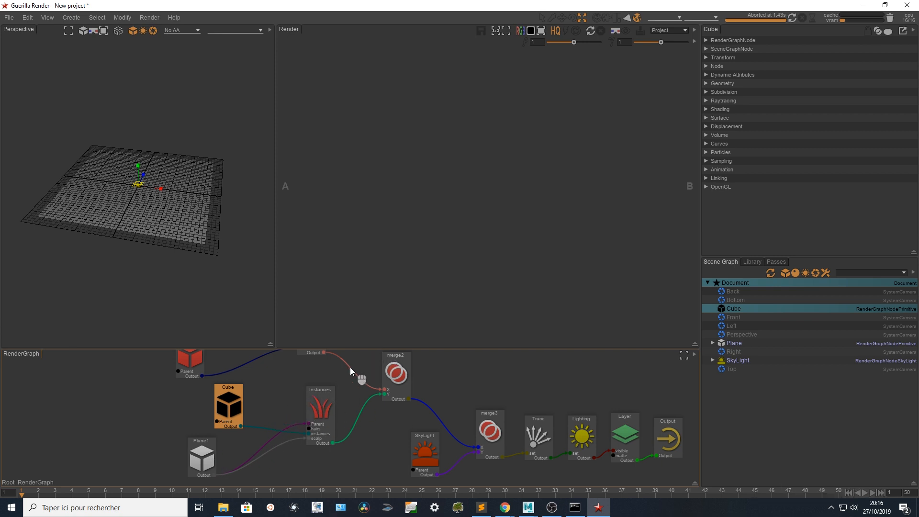
Set the Instances node's procedural Density to 10.
{"action": "left_click", "coordinate": [320, 415]}
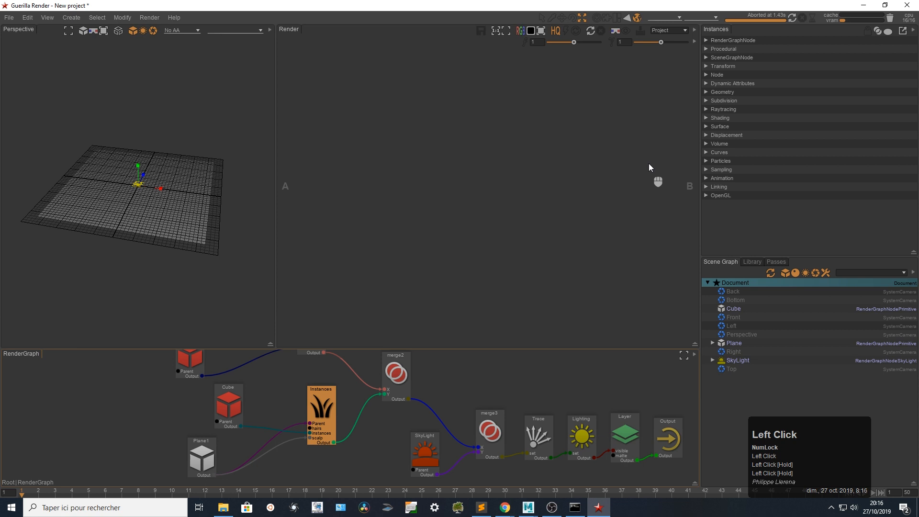
{"action": "left_click", "coordinate": [725, 49]}
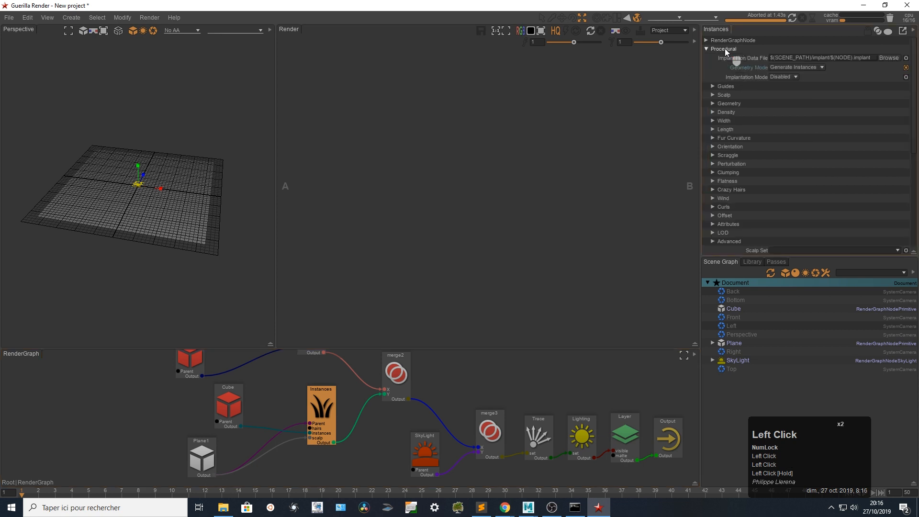
{"action": "left_click", "coordinate": [732, 111]}
{"action": "double_click", "coordinate": [794, 121]}
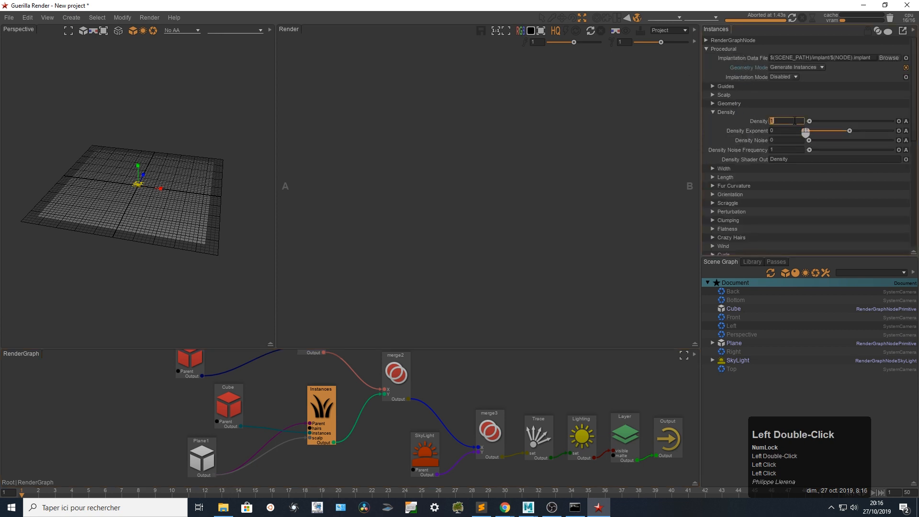
{"action": "type", "text": "10"}
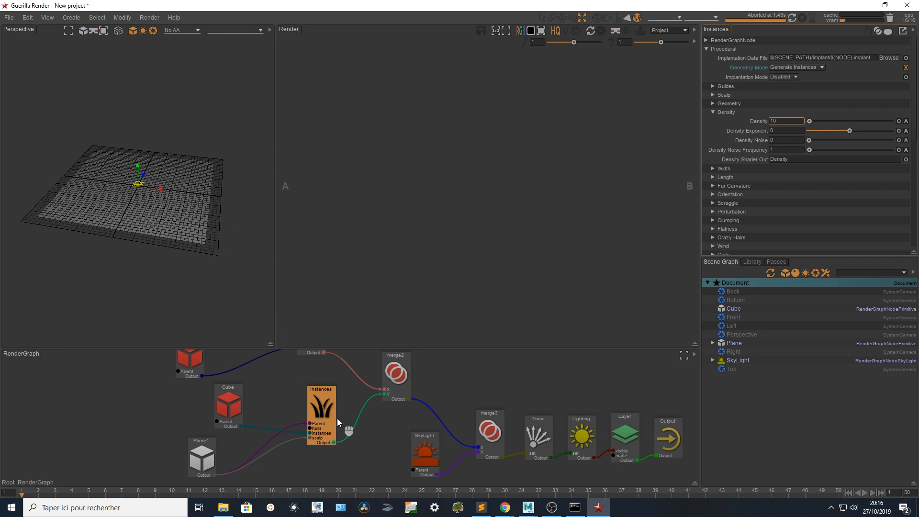
{"action": "left_click", "coordinate": [787, 121]}
{"action": "left_click", "coordinate": [811, 201]}
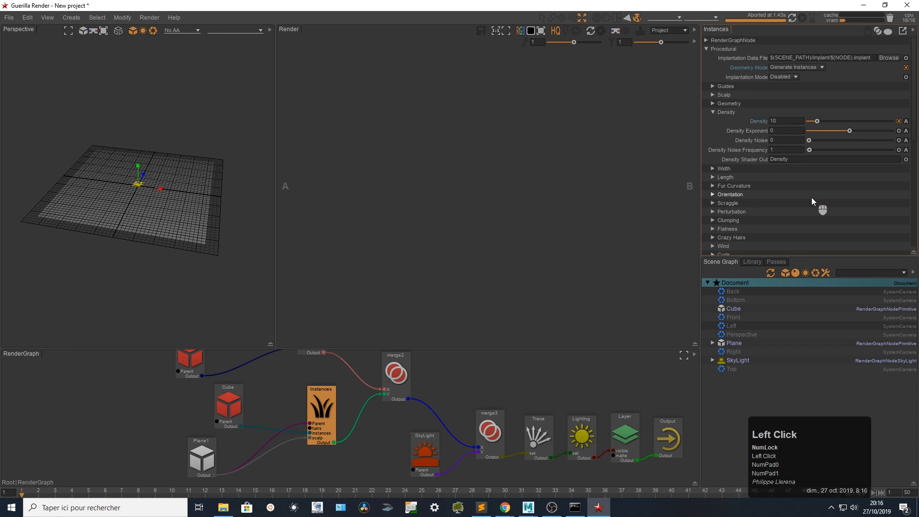
Set the Instances node's Absolute Length to 0.1 and run a short test render of the scene.
{"action": "left_click", "coordinate": [731, 177]}
{"action": "double_click", "coordinate": [780, 186]}
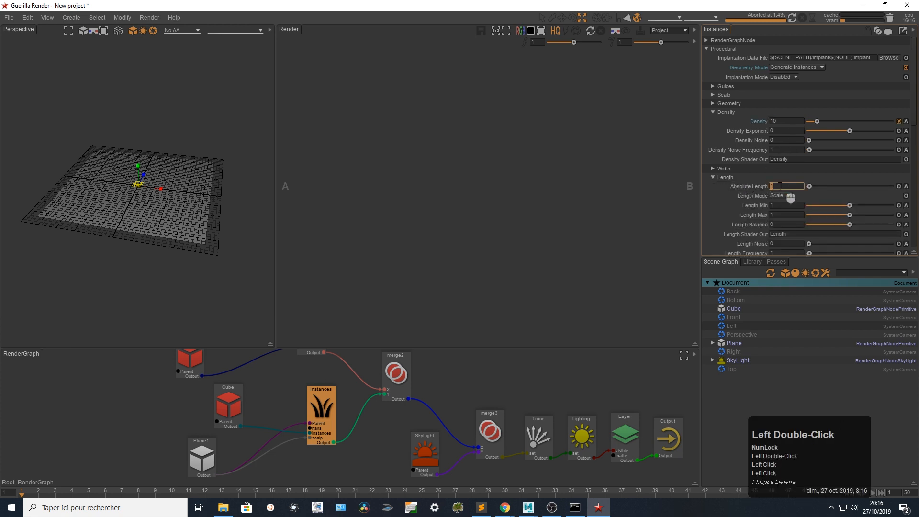
{"action": "type", "text": "0.1"}
{"action": "key", "text": "Return"}
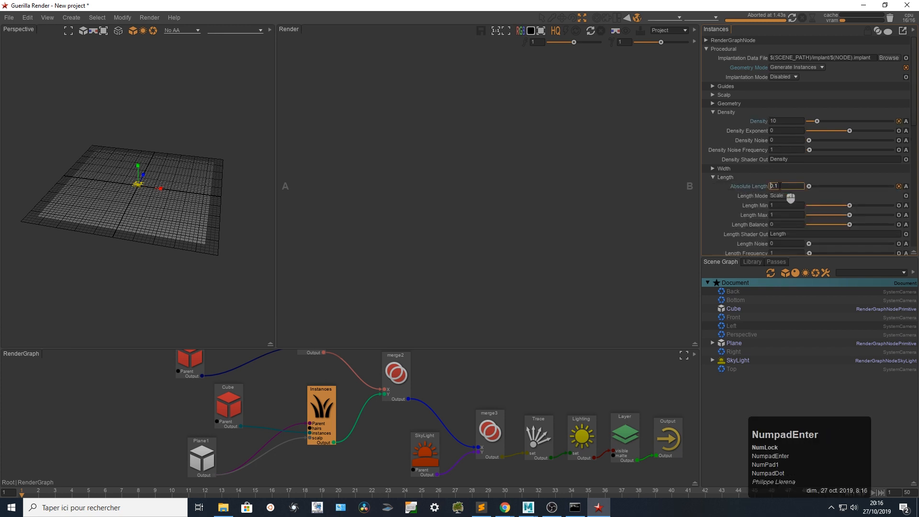
{"action": "left_click", "coordinate": [792, 18]}
{"action": "left_click", "coordinate": [802, 17]}
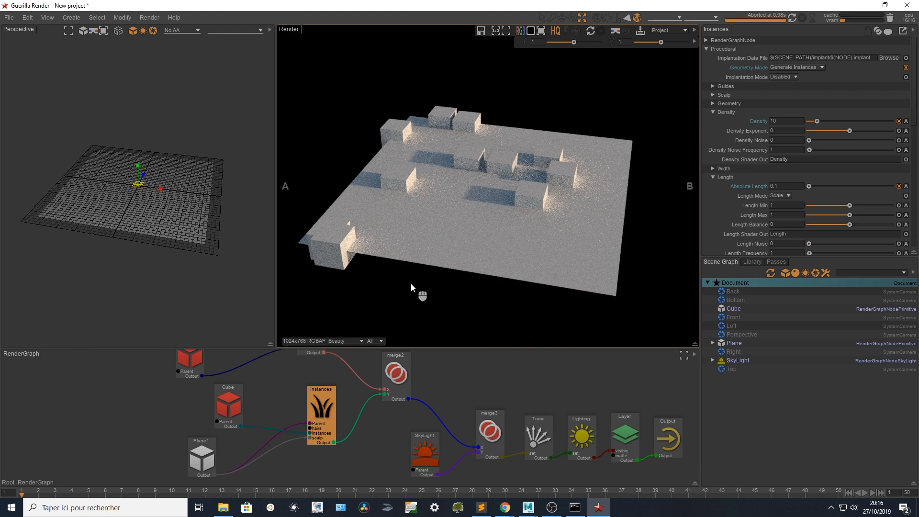
Spread out the Cube and Plane1 nodes and insert a new Surface node using Surface2 between Cube and Instances.
{"action": "left_click_drag", "start_coordinate": [227, 405], "coordinate": [168, 404]}
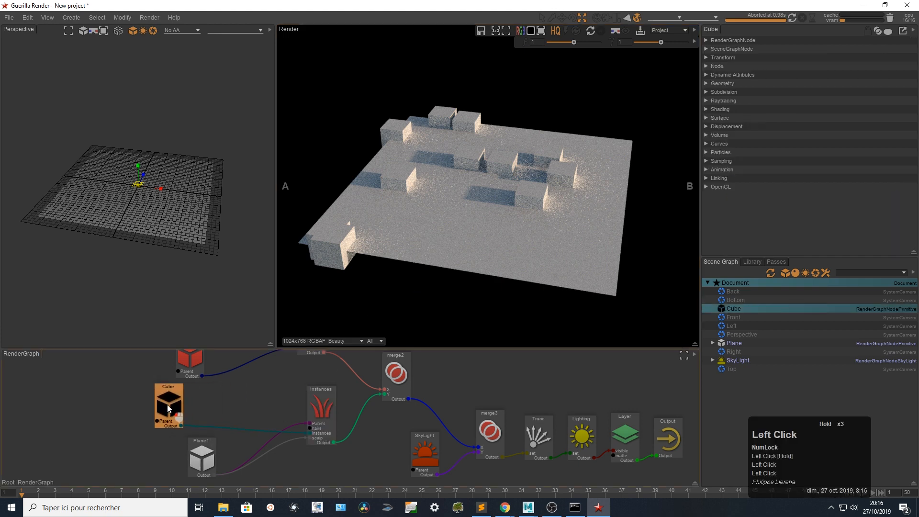
{"action": "left_click_drag", "start_coordinate": [203, 451], "coordinate": [176, 479]}
{"action": "left_click", "coordinate": [169, 402]}
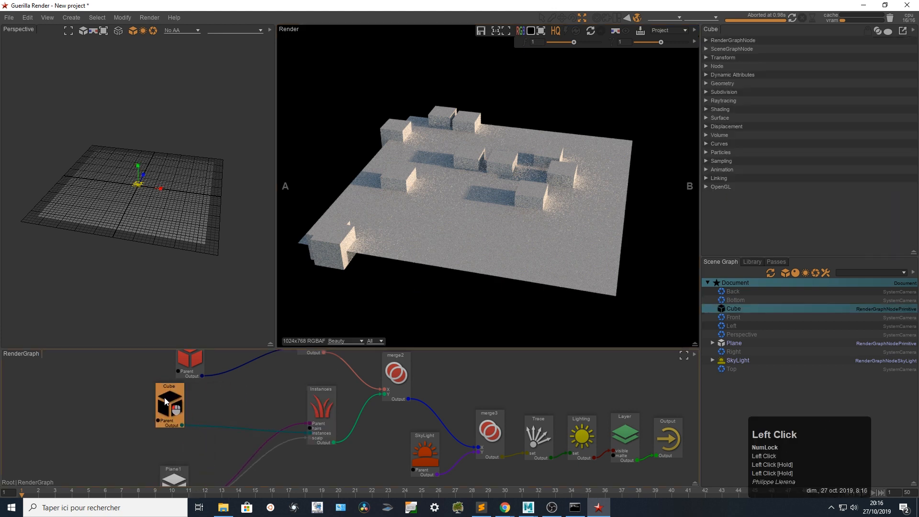
{"action": "left_click", "coordinate": [194, 398]}
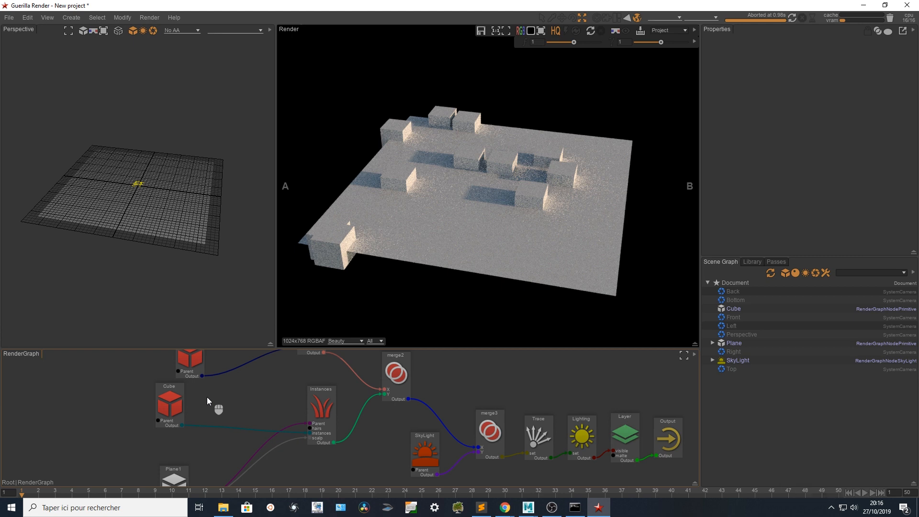
{"action": "key", "text": "Tab"}
{"action": "type", "text": "sur"}
{"action": "key", "text": "Down"}
{"action": "key", "text": "Return"}
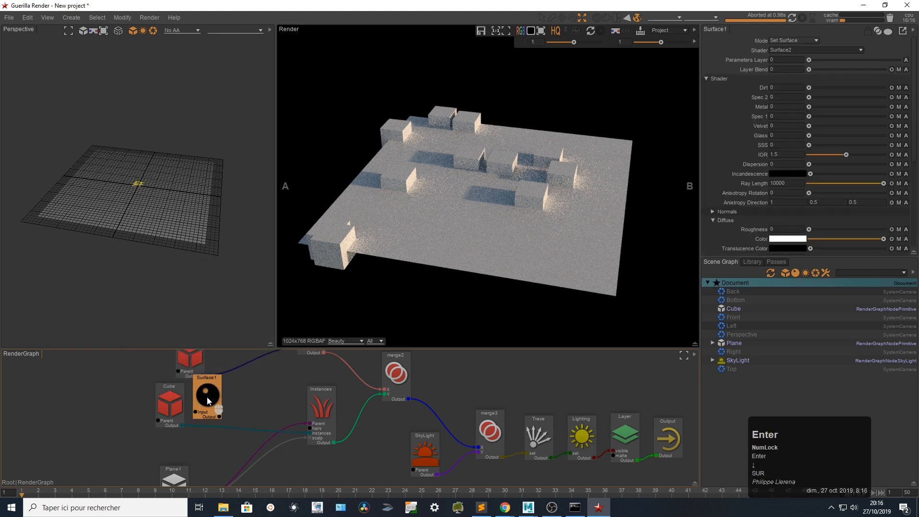
{"action": "left_click_drag", "start_coordinate": [209, 401], "coordinate": [223, 425]}
{"action": "double_click", "coordinate": [225, 419]}
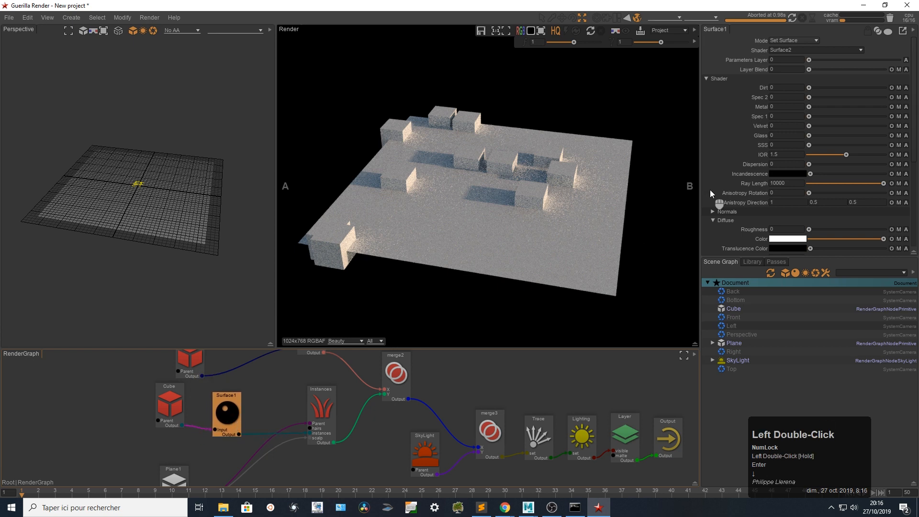
Map the new surface's diffuse Color with a RandomizeColor shader and set its HueRandom to 0.66.
{"action": "scroll", "coordinate": [736, 149], "scroll_direction": "down", "scroll_amount": 6}
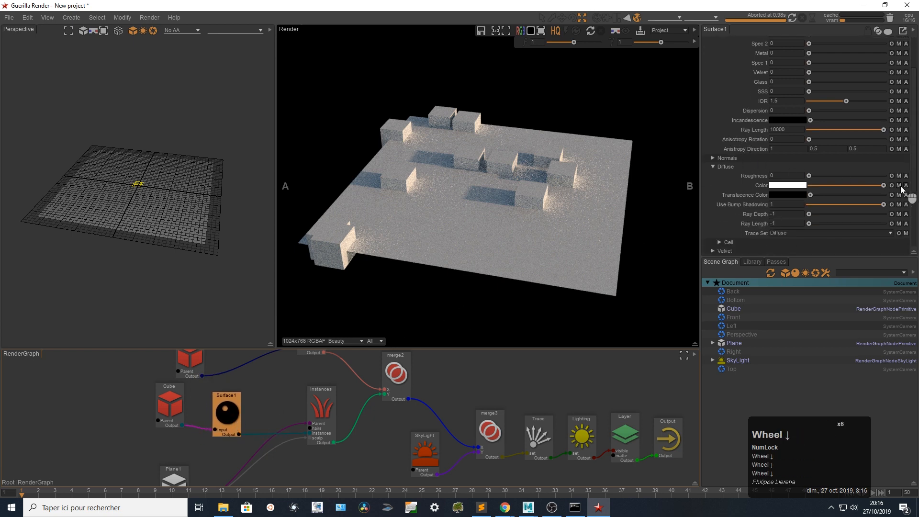
{"action": "left_click", "coordinate": [899, 186]}
{"action": "left_click", "coordinate": [860, 191]}
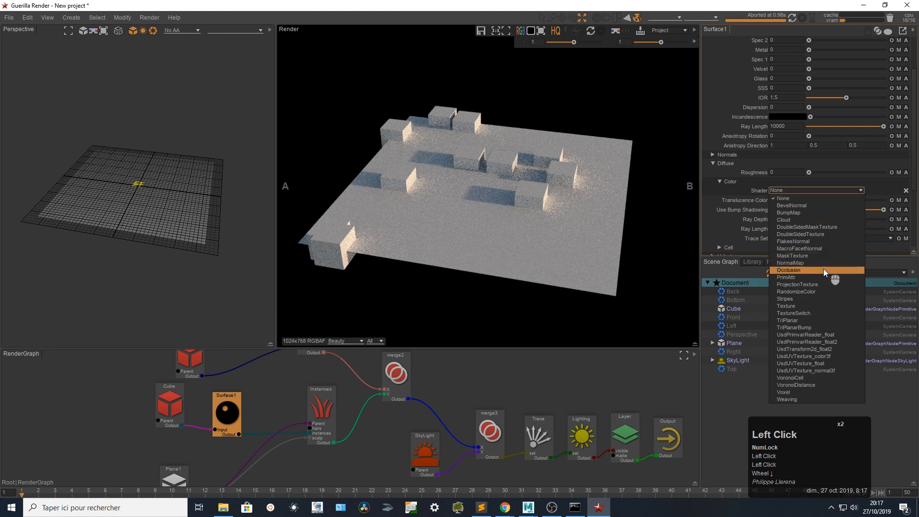
{"action": "left_click", "coordinate": [820, 291]}
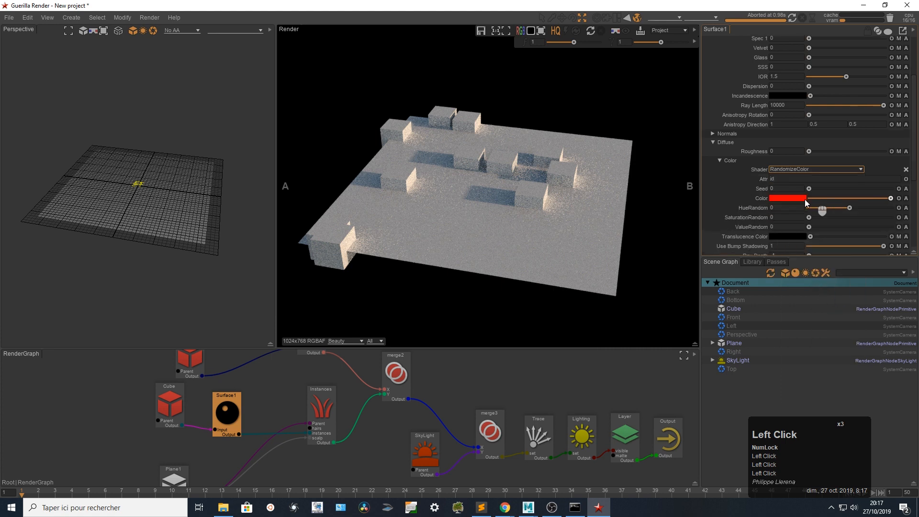
{"action": "left_click_drag", "start_coordinate": [850, 207], "coordinate": [877, 208]}
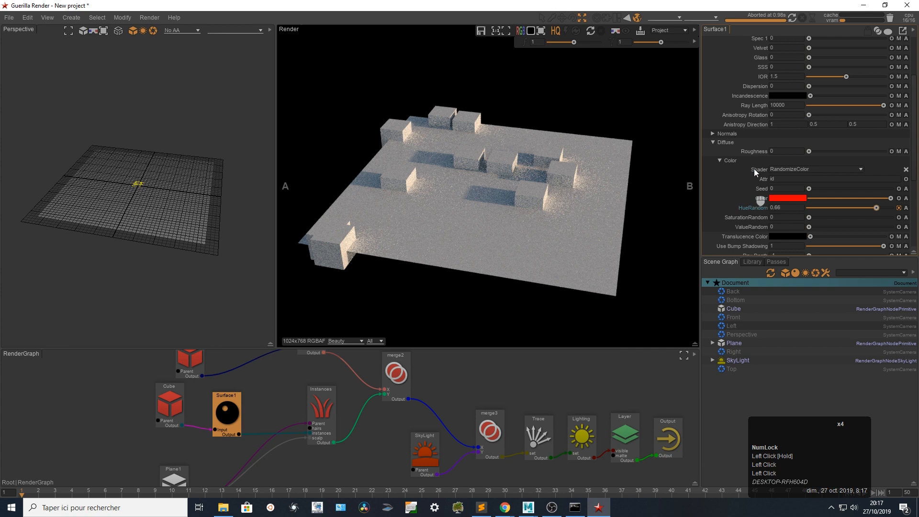
Enable Generate ID in the Instances node's Attributes, test-rendering the scene before and after the change.
{"action": "left_click", "coordinate": [794, 18]}
{"action": "left_click", "coordinate": [801, 18]}
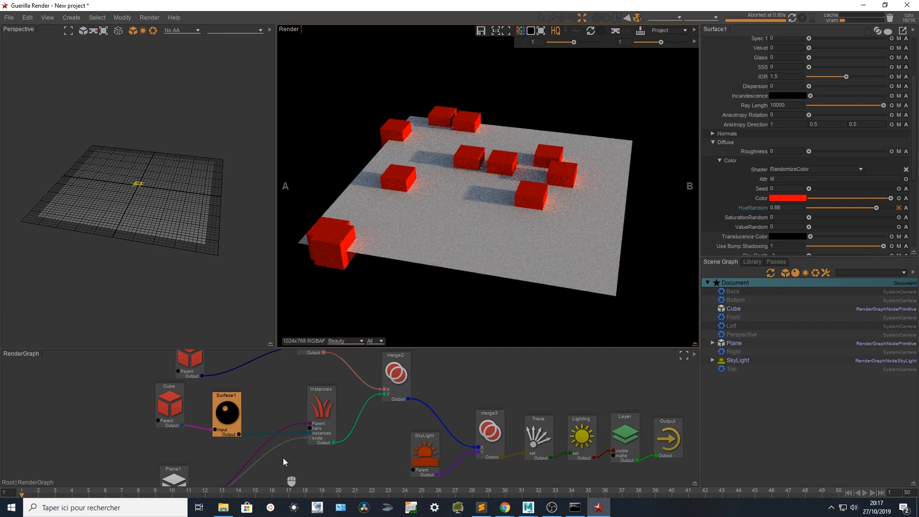
{"action": "left_click", "coordinate": [319, 414]}
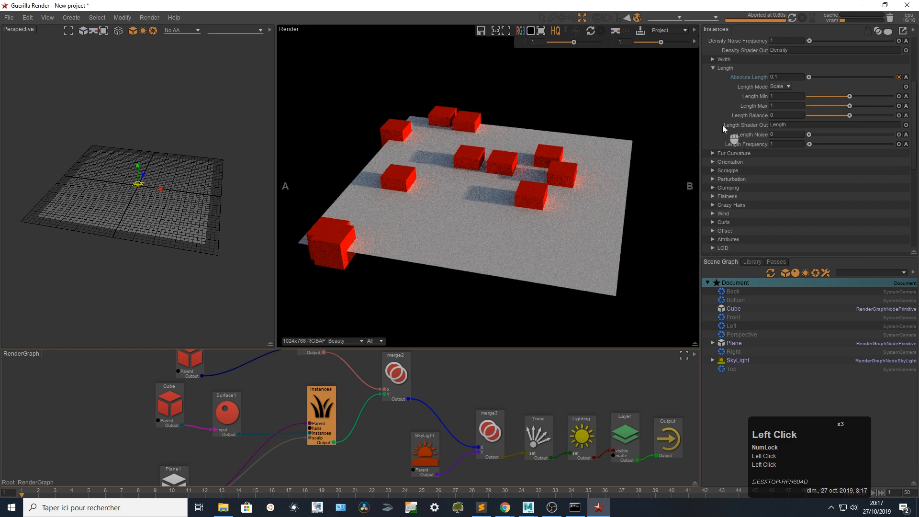
{"action": "scroll", "coordinate": [726, 144], "scroll_direction": "down", "scroll_amount": 3}
{"action": "left_click", "coordinate": [727, 174]}
{"action": "scroll", "coordinate": [736, 185], "scroll_direction": "down", "scroll_amount": 1}
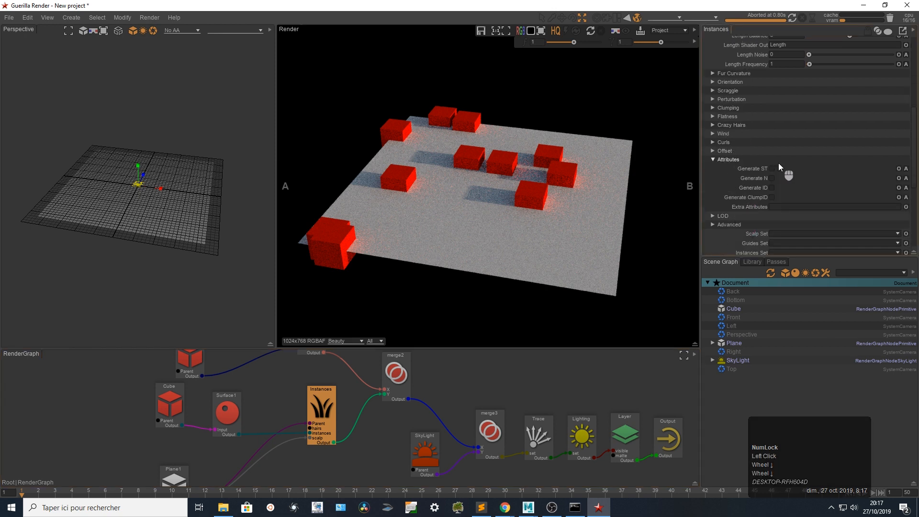
{"action": "left_click", "coordinate": [772, 187]}
{"action": "left_click", "coordinate": [793, 17]}
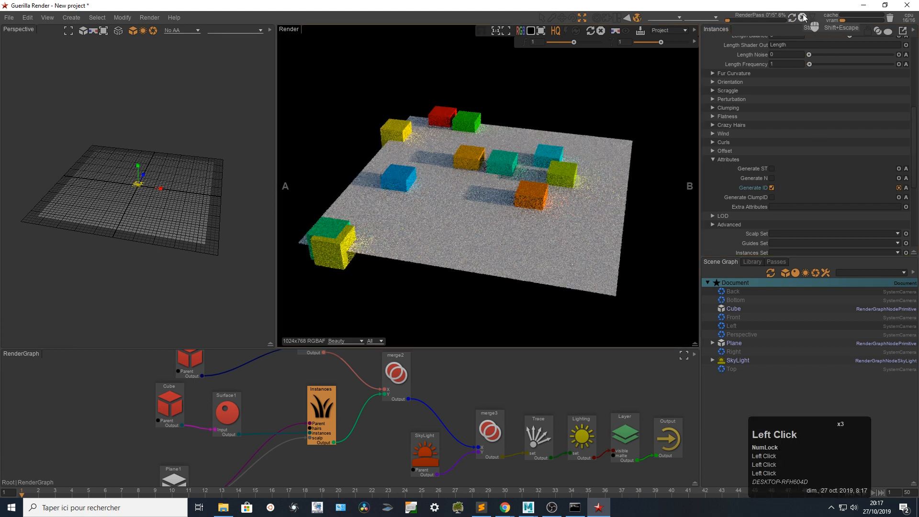
{"action": "left_click", "coordinate": [803, 18]}
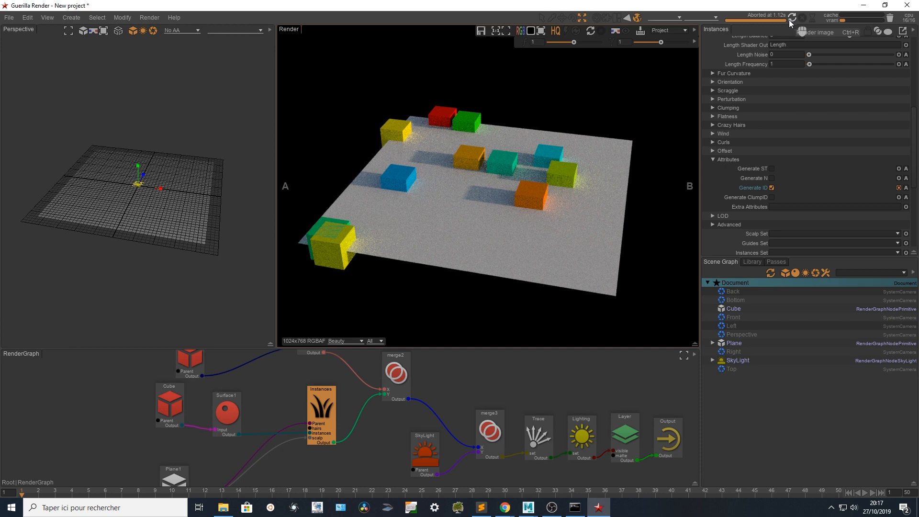
Set Surface1's RandomizeColor SaturationRandom to 0.3275 and ValueRandom to 0.3333, and run a short test render.
{"action": "left_click", "coordinate": [237, 406]}
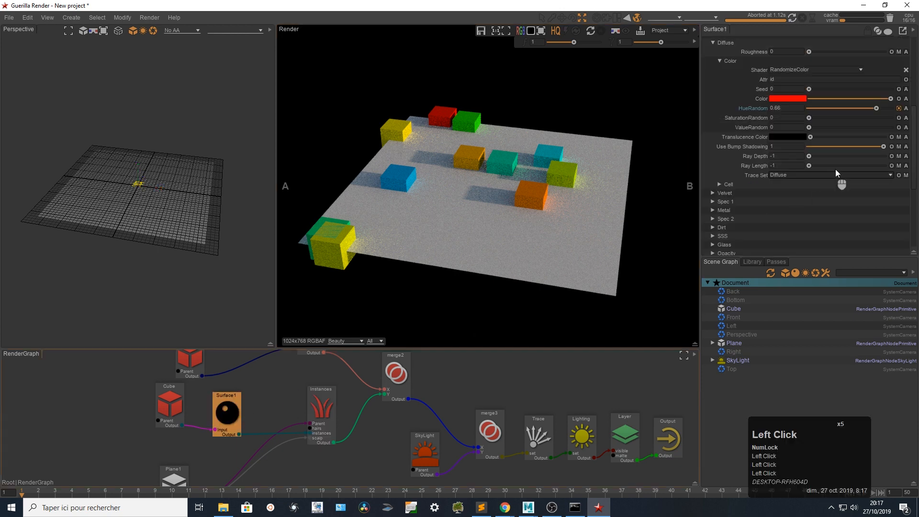
{"action": "left_click", "coordinate": [836, 118]}
{"action": "left_click", "coordinate": [836, 127]}
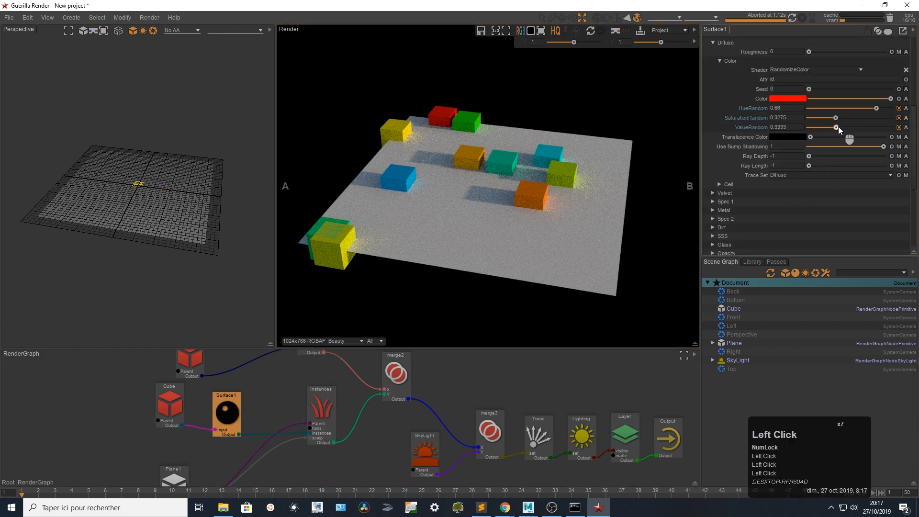
{"action": "left_click", "coordinate": [793, 19]}
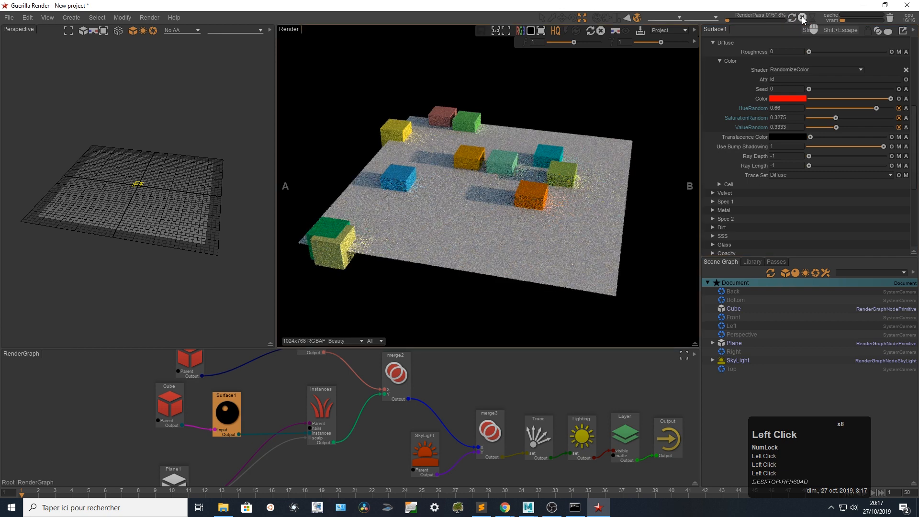
{"action": "left_click", "coordinate": [802, 18]}
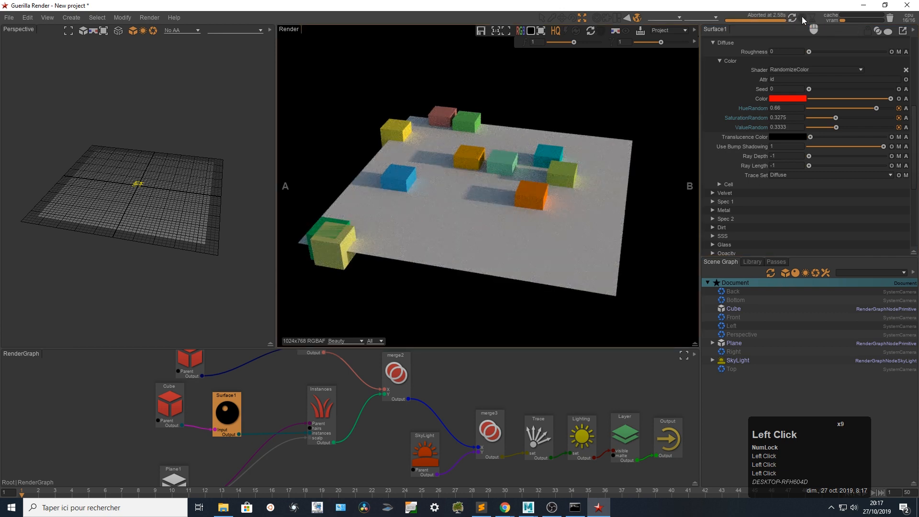
Set the Instances node's procedural Density to 30 and run a short test render.
{"action": "left_click", "coordinate": [321, 396]}
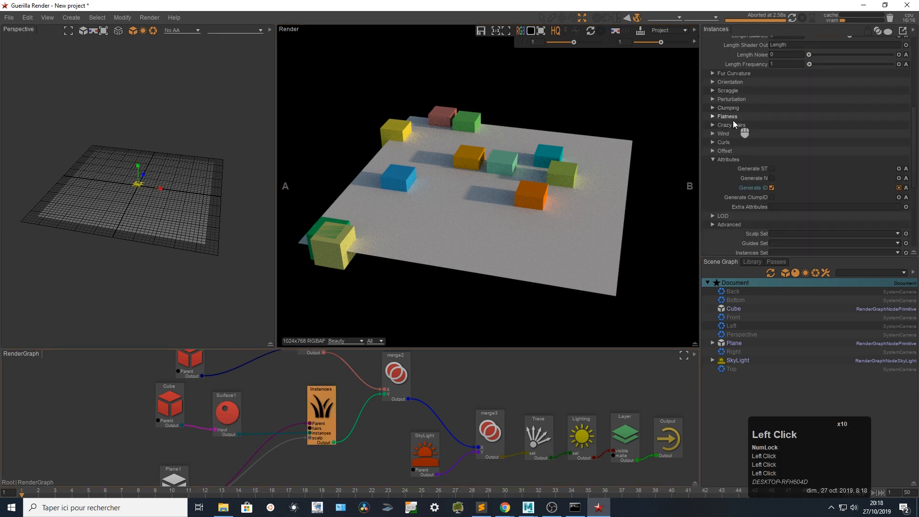
{"action": "scroll", "coordinate": [734, 119], "scroll_direction": "up", "scroll_amount": 6}
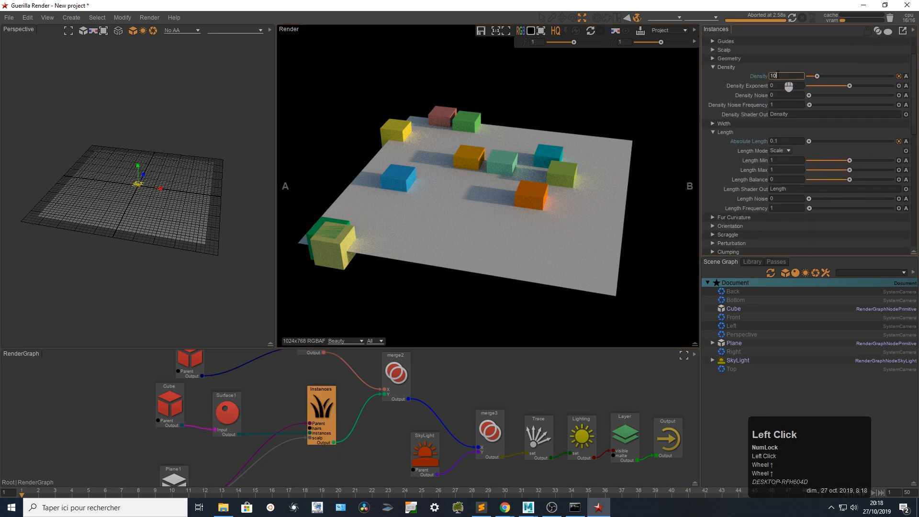
{"action": "double_click", "coordinate": [779, 75]}
{"action": "type", "text": "30"}
{"action": "key", "text": "Return"}
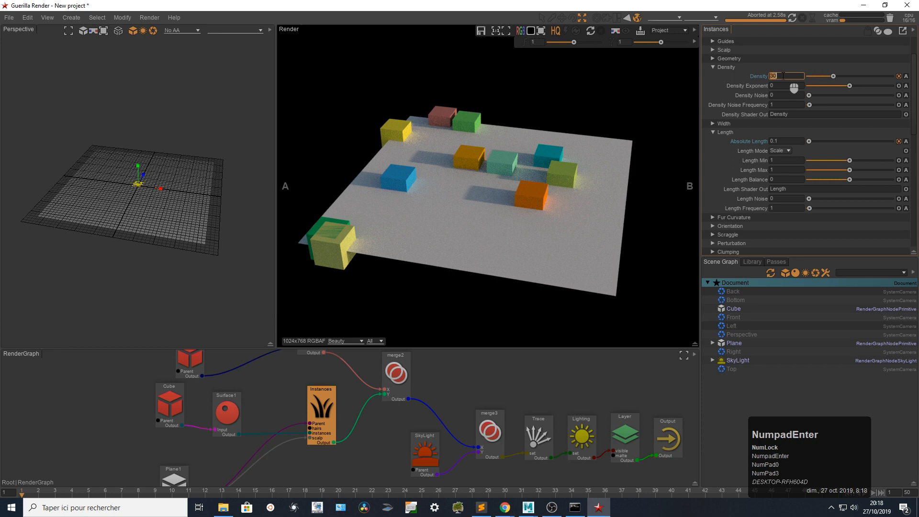
{"action": "left_click", "coordinate": [793, 18]}
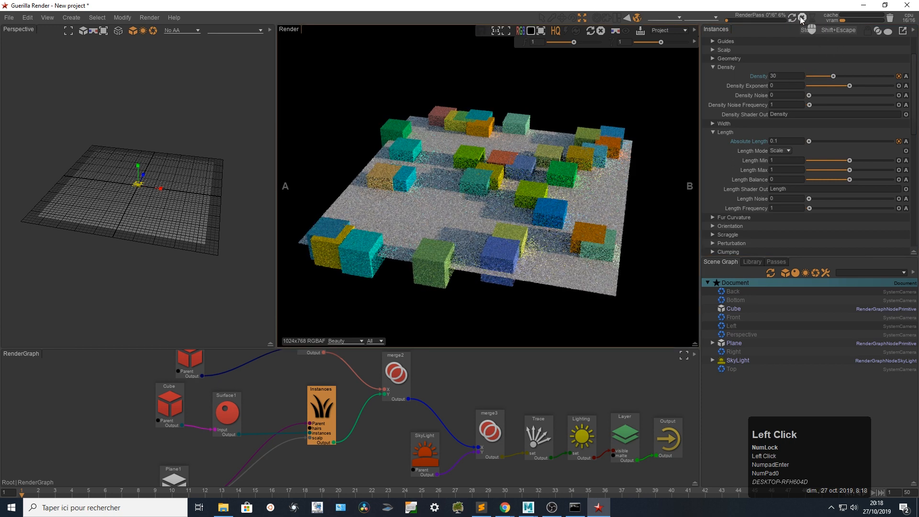
{"action": "left_click", "coordinate": [800, 17]}
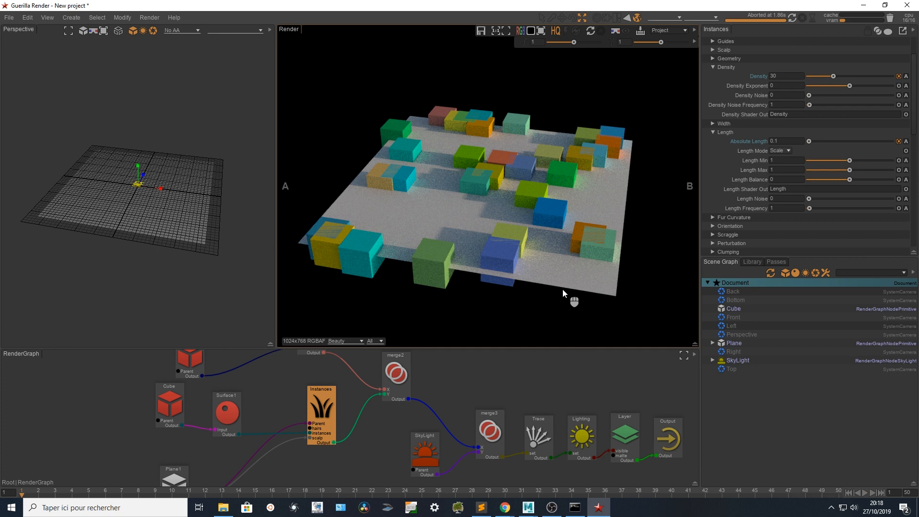
Remove the RandomizeColor shader from Surface1's diffuse Color and create a shader network for that Color attribute instead.
{"action": "scroll", "coordinate": [733, 145], "scroll_direction": "down", "scroll_amount": 3}
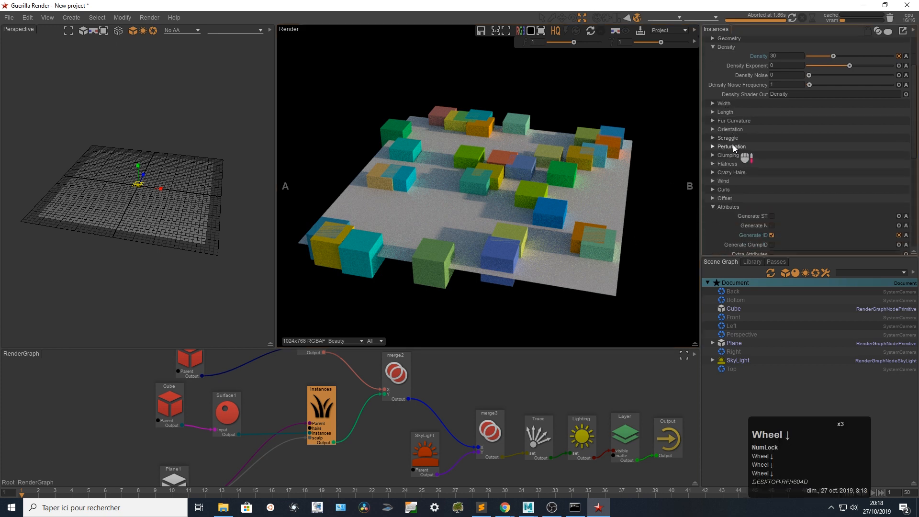
{"action": "left_click", "coordinate": [223, 413]}
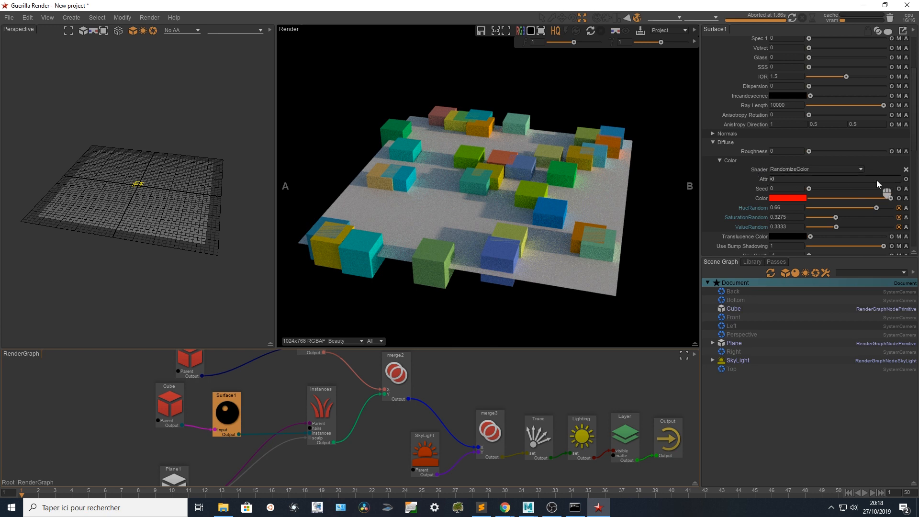
{"action": "left_click", "coordinate": [907, 170]}
{"action": "left_click", "coordinate": [906, 170]}
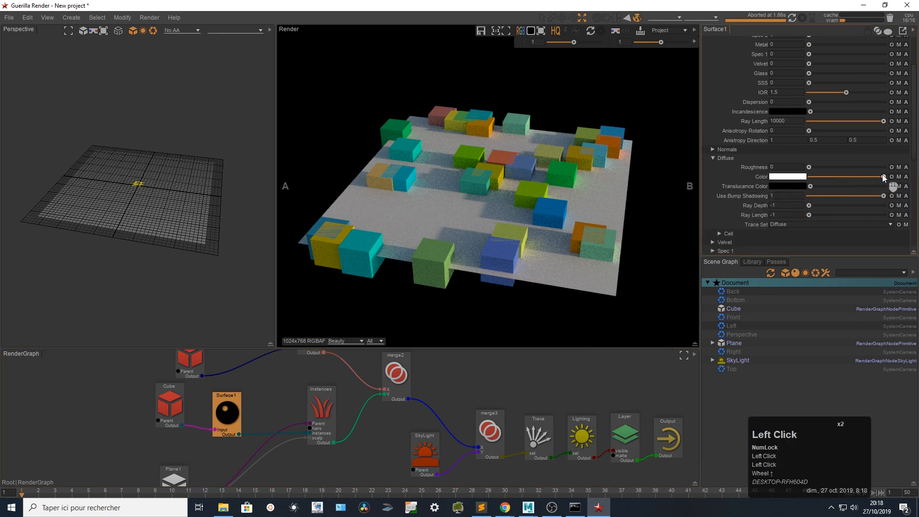
{"action": "left_click_drag", "start_coordinate": [753, 177], "coordinate": [504, 381]}
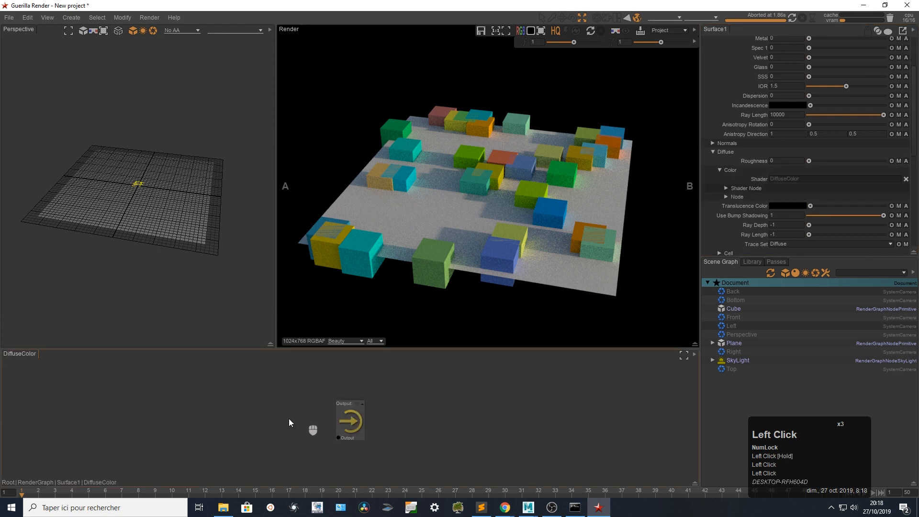
Add a RandomizeColor node to the DiffuseColor network and connect its output to the Output node.
{"action": "left_click", "coordinate": [208, 413]}
{"action": "key", "text": "ctrl+space"}
{"action": "type", "text": "ren"}
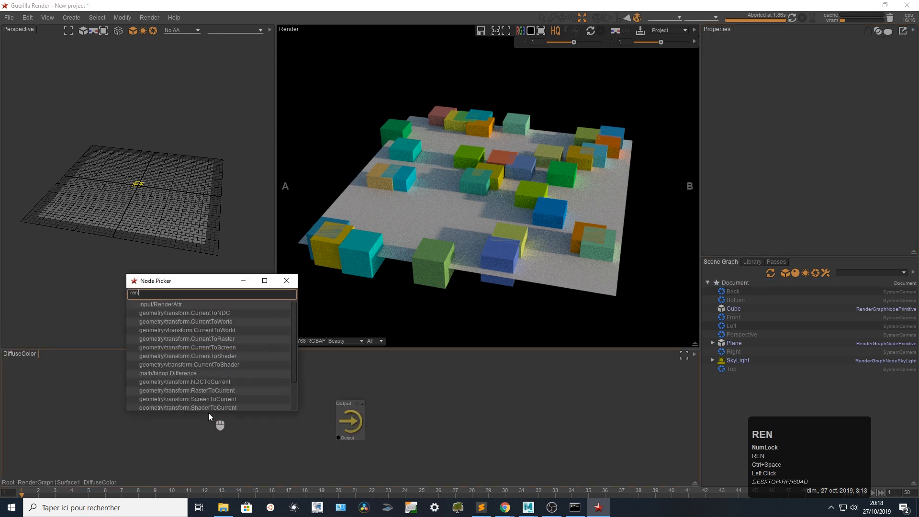
{"action": "key", "text": "BackSpace"}
{"action": "type", "text": "an"}
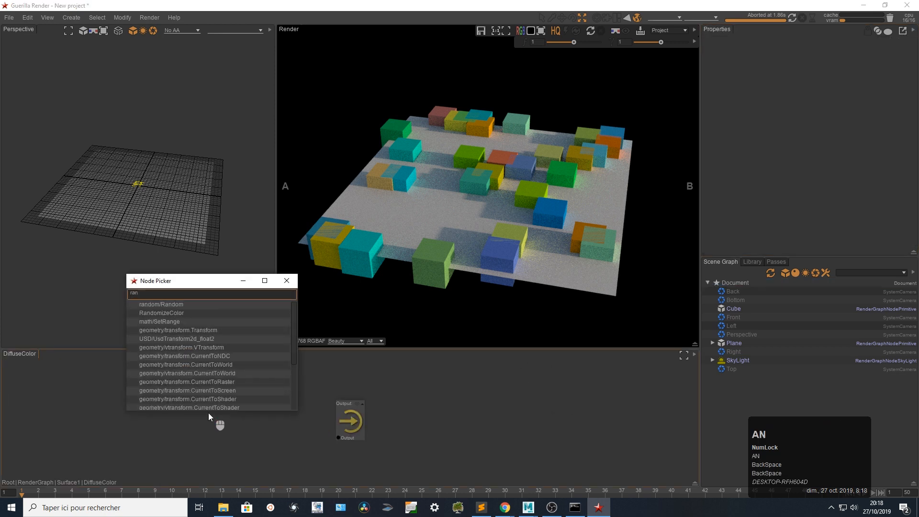
{"action": "key", "text": "Down"}
{"action": "key", "text": "Return"}
{"action": "left_click_drag", "start_coordinate": [220, 451], "coordinate": [339, 437], "text": "shift"}
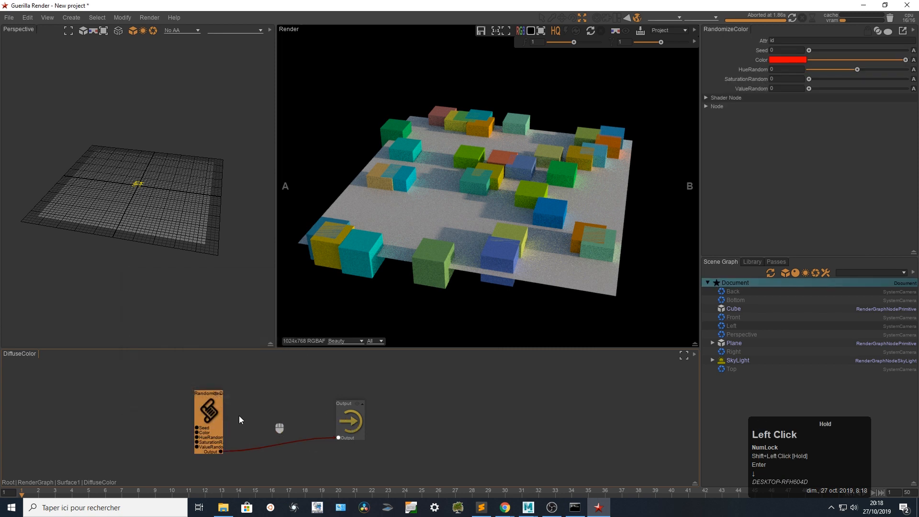
Add a Texture node to the DiffuseColor network and connect it to the RandomizeColor node's Color input.
{"action": "left_click", "coordinate": [108, 386]}
{"action": "key", "text": "ctrl+space"}
{"action": "type", "text": "tex"}
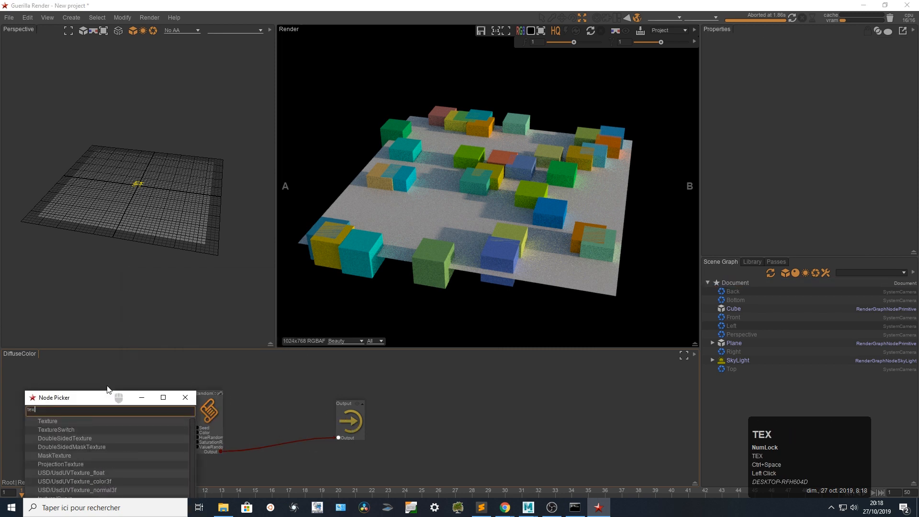
{"action": "key", "text": "Down"}
{"action": "key", "text": "Return"}
{"action": "left_click_drag", "start_coordinate": [108, 386], "coordinate": [197, 432], "text": "shift"}
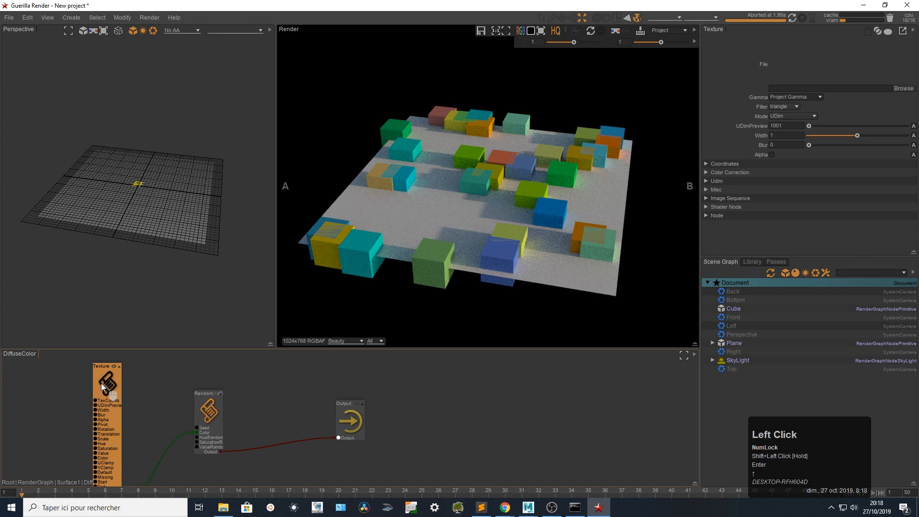
Set the Texture node's File to $(SAMPLES)/grid.png.
{"action": "left_click", "coordinate": [807, 87]}
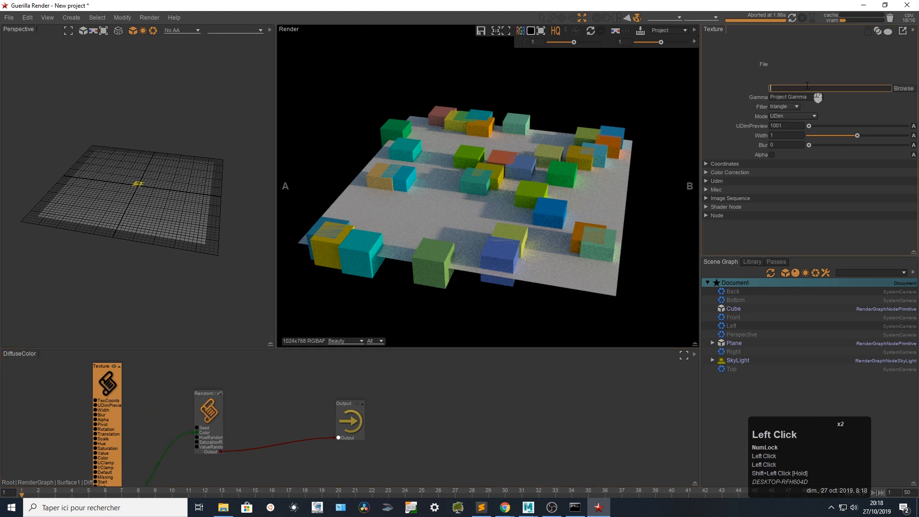
{"action": "type", "text": "$(S"}
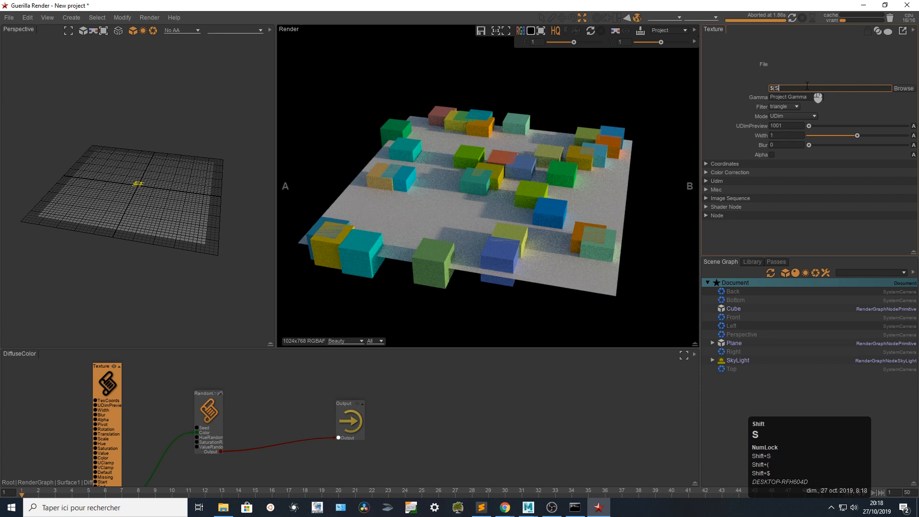
{"action": "type", "text": "AMPLES)/grid.png"}
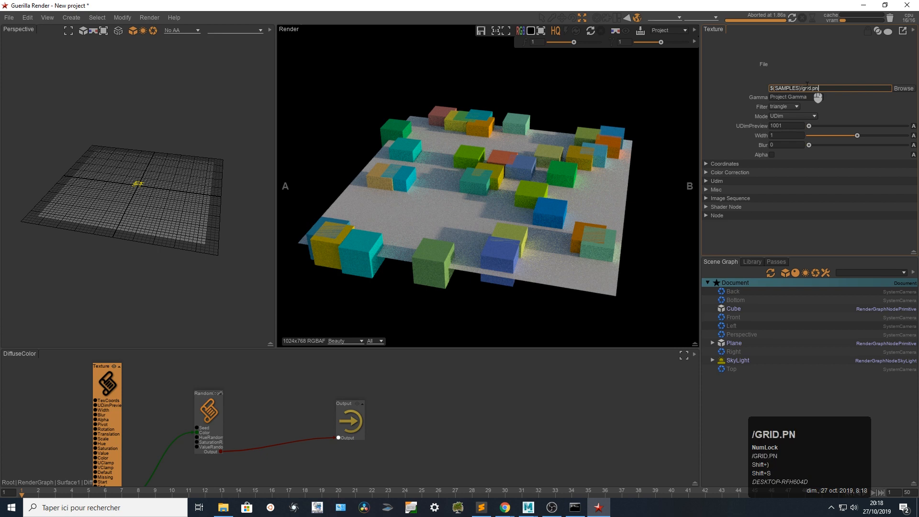
{"action": "key", "text": "Return"}
Set the RandomizeColor node's HueRandom to 0.29, SaturationRandom to 0.44 and ValueRandom to 0.4, and run a test render.
{"action": "left_click", "coordinate": [208, 409]}
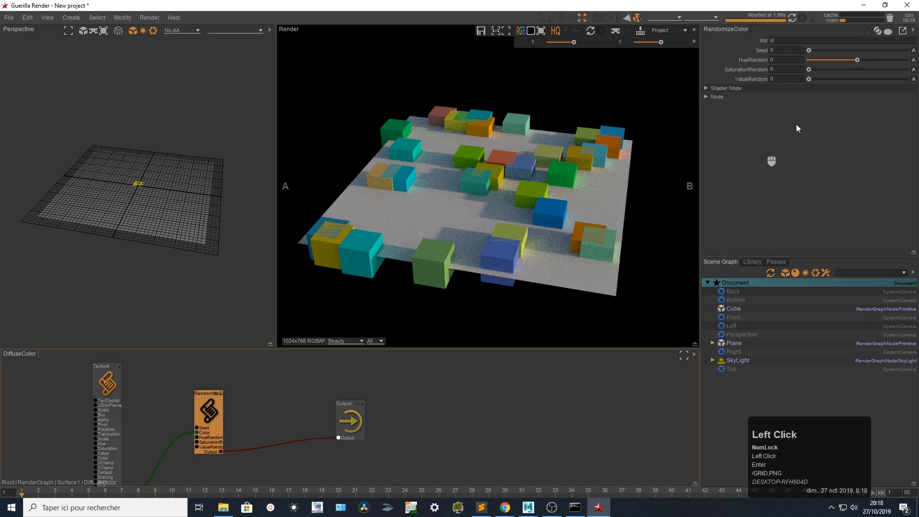
{"action": "left_click", "coordinate": [870, 60]}
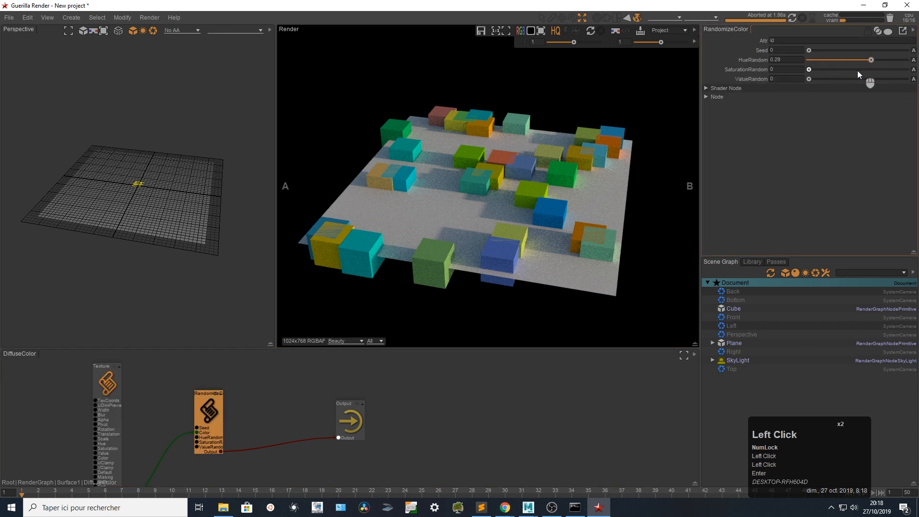
{"action": "left_click", "coordinate": [851, 70]}
{"action": "left_click", "coordinate": [847, 79]}
{"action": "left_click", "coordinate": [800, 17]}
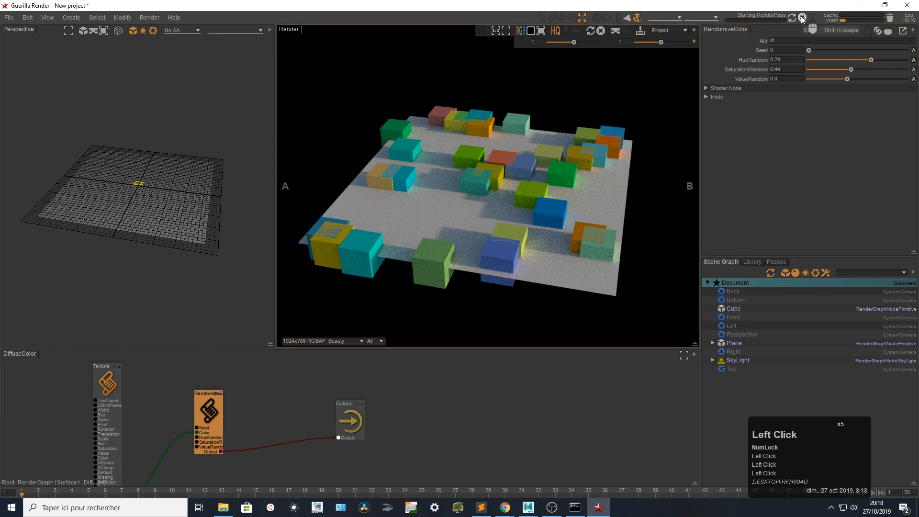
{"action": "left_click", "coordinate": [803, 19]}
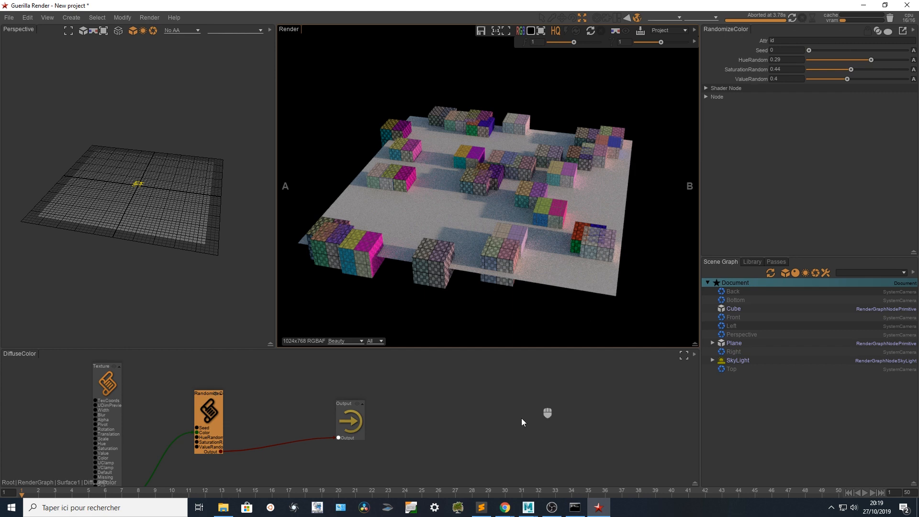
{"action": "right_click", "coordinate": [501, 499]}
{"action": "left_click", "coordinate": [498, 488]}
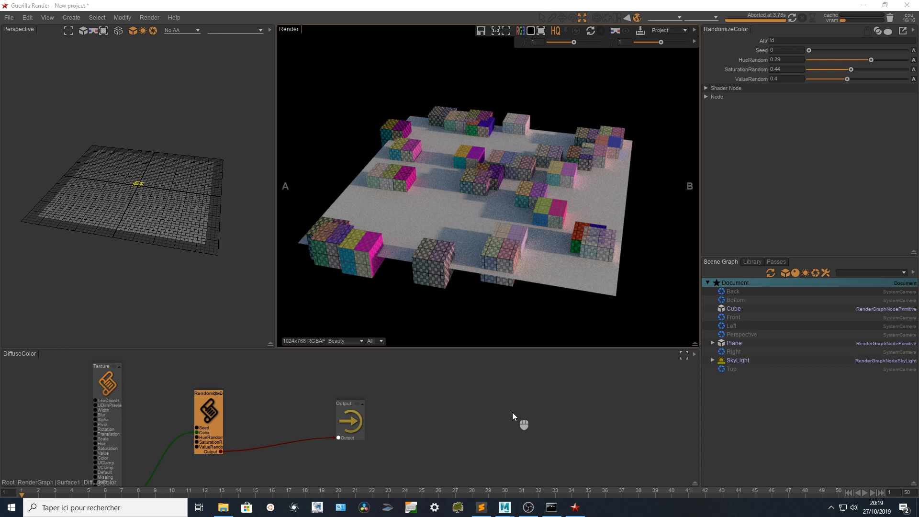
Return to the main RenderGraph and delete the Surface1 node between Cube and Instances.
{"action": "double_click", "coordinate": [512, 413]}
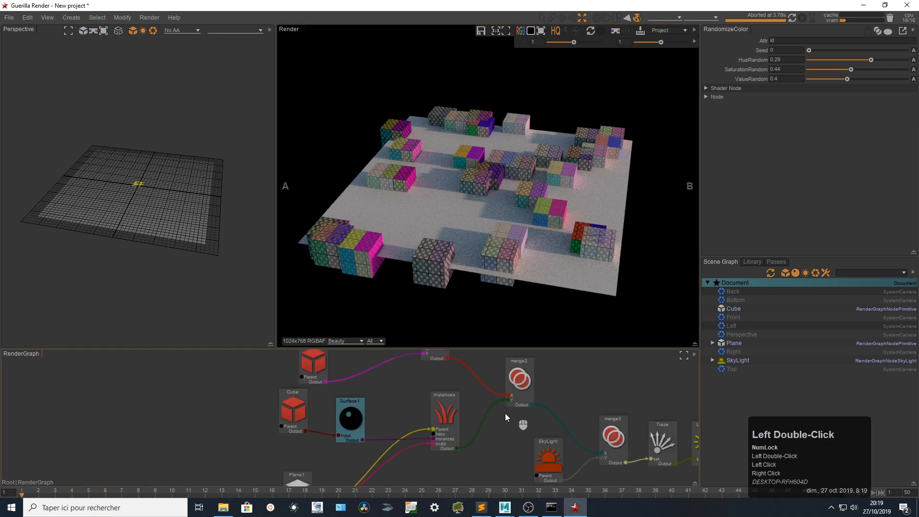
{"action": "left_click", "coordinate": [362, 421]}
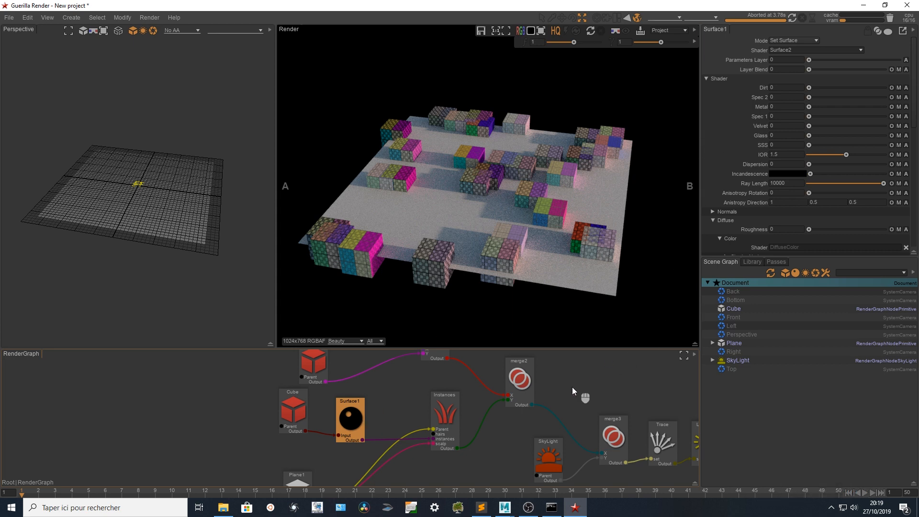
{"action": "key", "text": "Delete"}
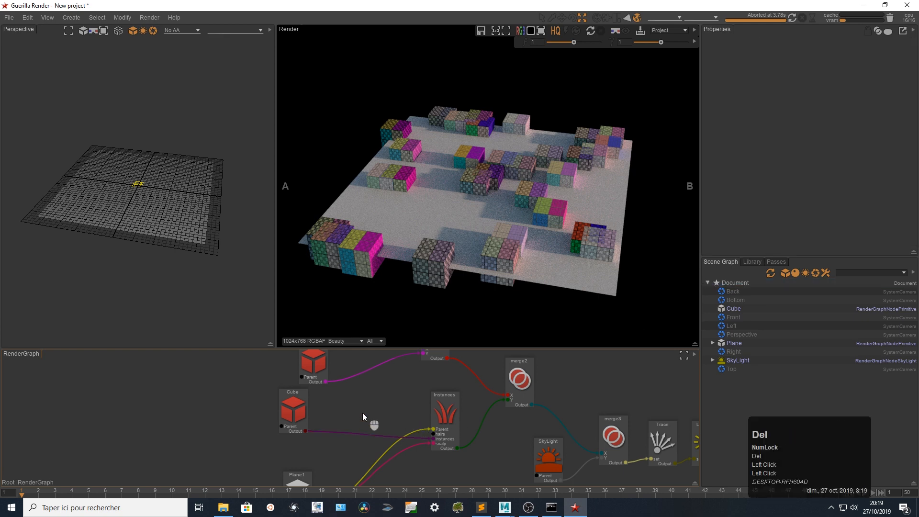
Add a Surface2 material node to the RenderGraph and insert it on the connection between Cube and Instances.
{"action": "key", "text": "Tab"}
{"action": "type", "text": "sur"}
{"action": "key", "text": "Down"}
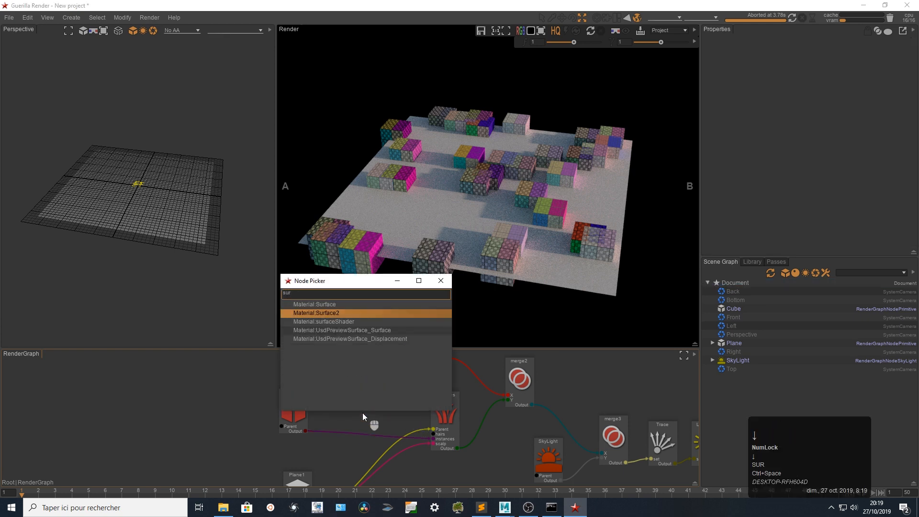
{"action": "key", "text": "Return"}
{"action": "left_click_drag", "start_coordinate": [363, 414], "coordinate": [361, 425]}
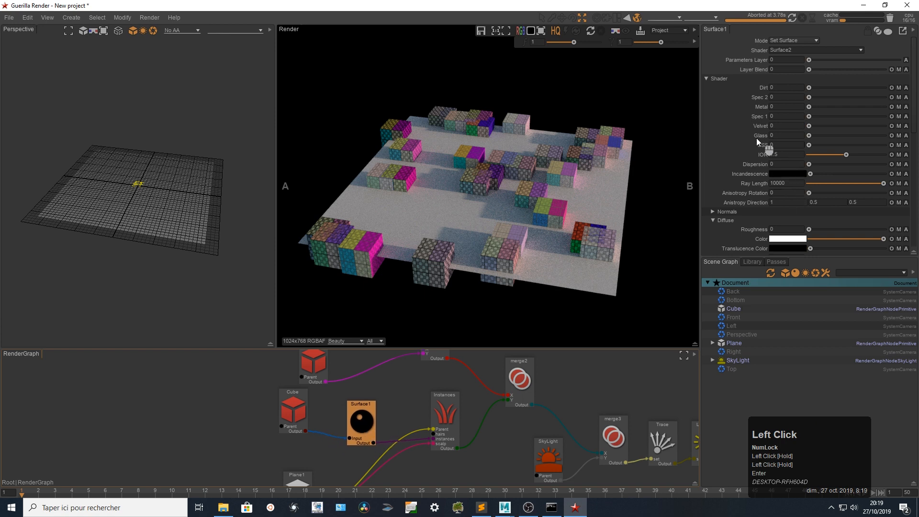
Create a shader network for the Surface1 node's Diffuse Color and open it in the graph.
{"action": "scroll", "coordinate": [736, 132], "scroll_direction": "down", "scroll_amount": 3}
{"action": "scroll", "coordinate": [735, 131], "scroll_direction": "down", "scroll_amount": 3}
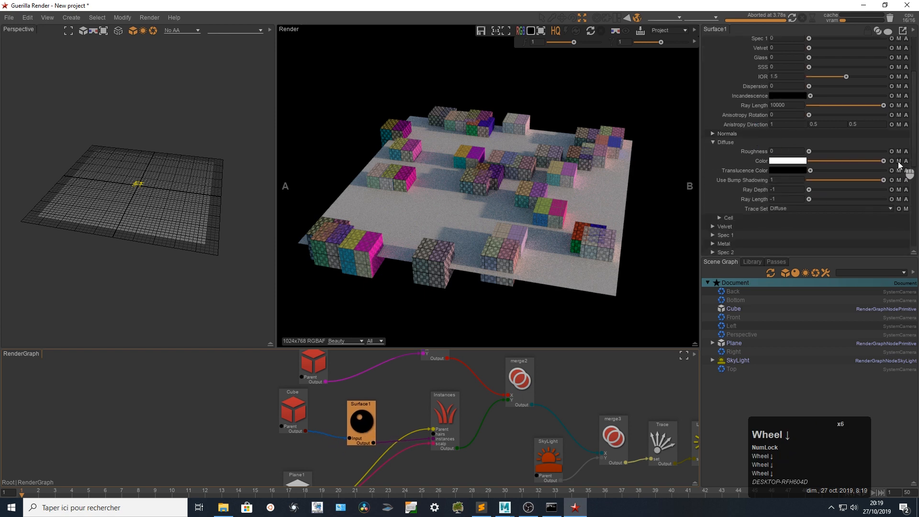
{"action": "left_click_drag", "start_coordinate": [765, 162], "coordinate": [592, 370]}
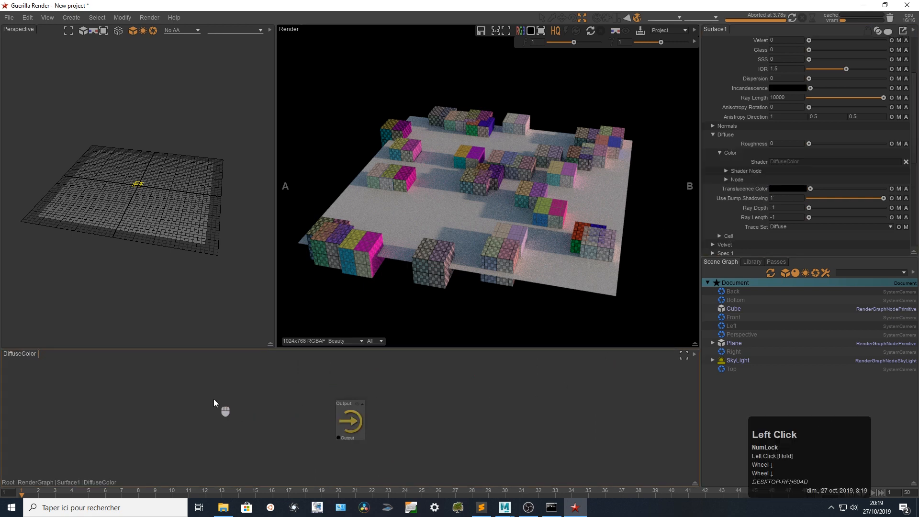
Load the node file TextureSwitchLoop.gnode into the DiffuseColor network and connect it to the Output node.
{"action": "key", "text": "ctrl+space"}
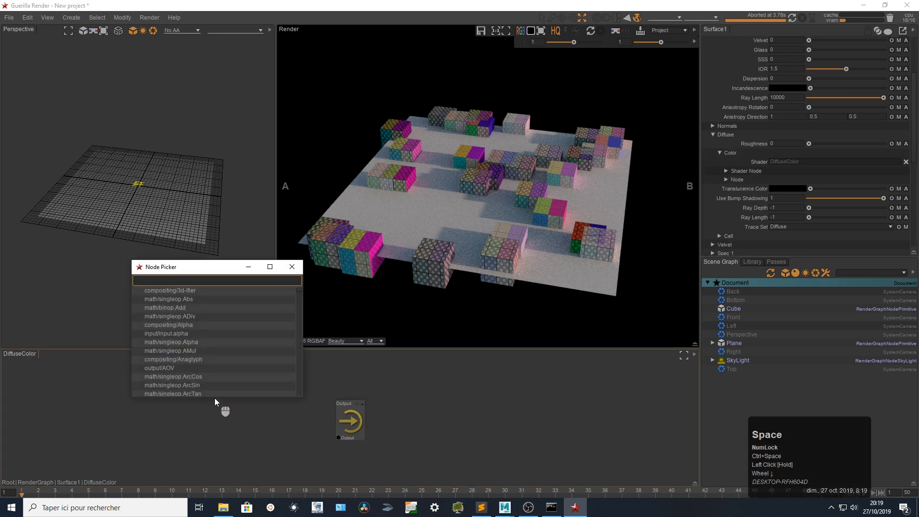
{"action": "left_click", "coordinate": [295, 266]}
{"action": "right_click", "coordinate": [253, 392]}
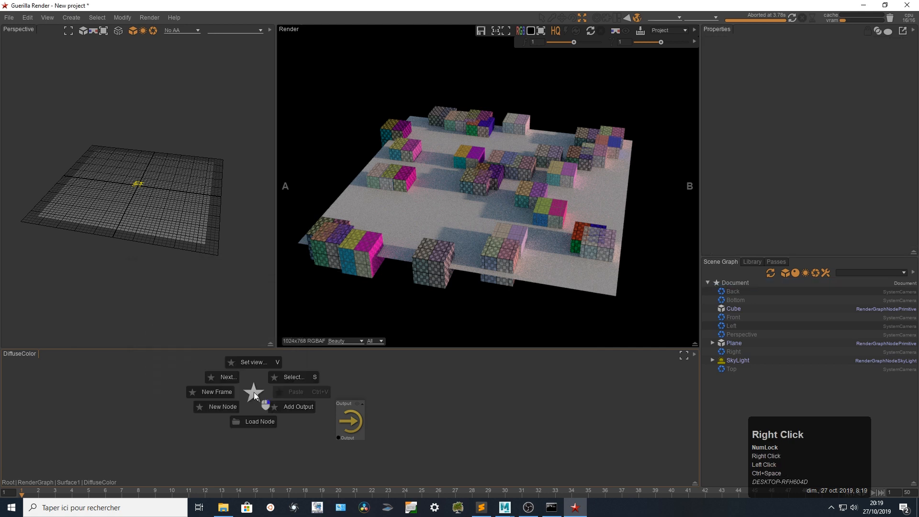
{"action": "left_click", "coordinate": [254, 420]}
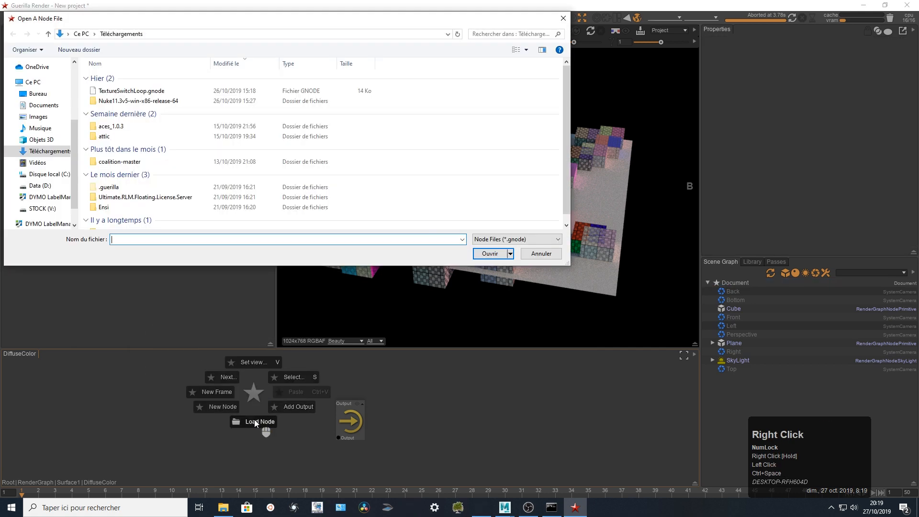
{"action": "left_click", "coordinate": [170, 92]}
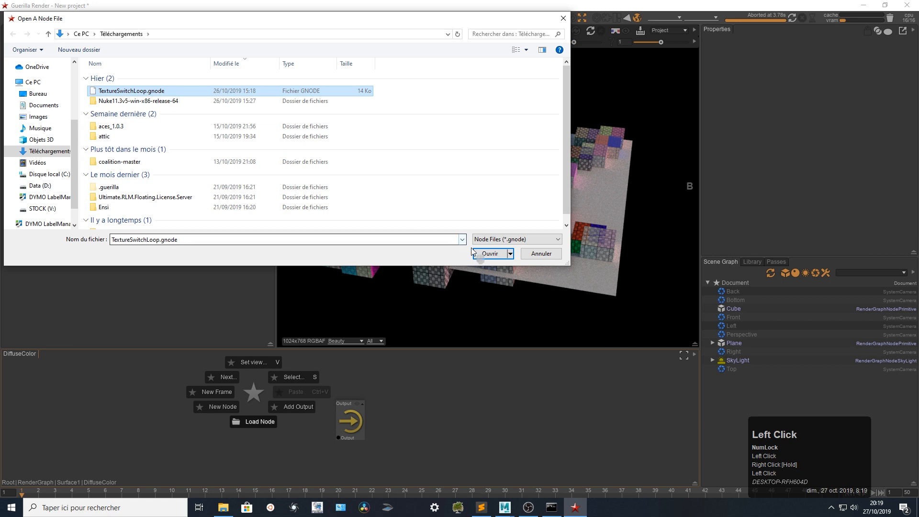
{"action": "left_click", "coordinate": [489, 253]}
{"action": "left_click_drag", "start_coordinate": [286, 461], "coordinate": [252, 403], "text": "shift"}
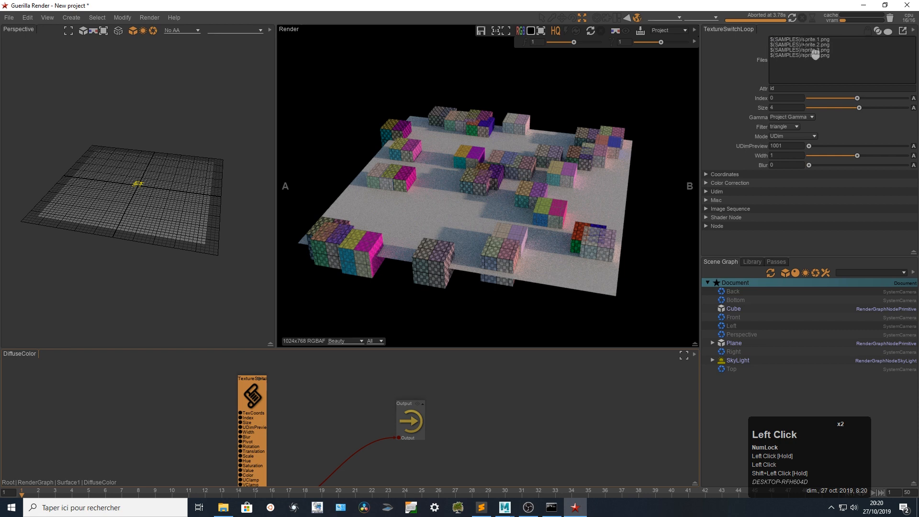
Run a short test render with the TextureSwitchLoop node's default sprite files and stop it.
{"action": "left_click", "coordinate": [792, 18]}
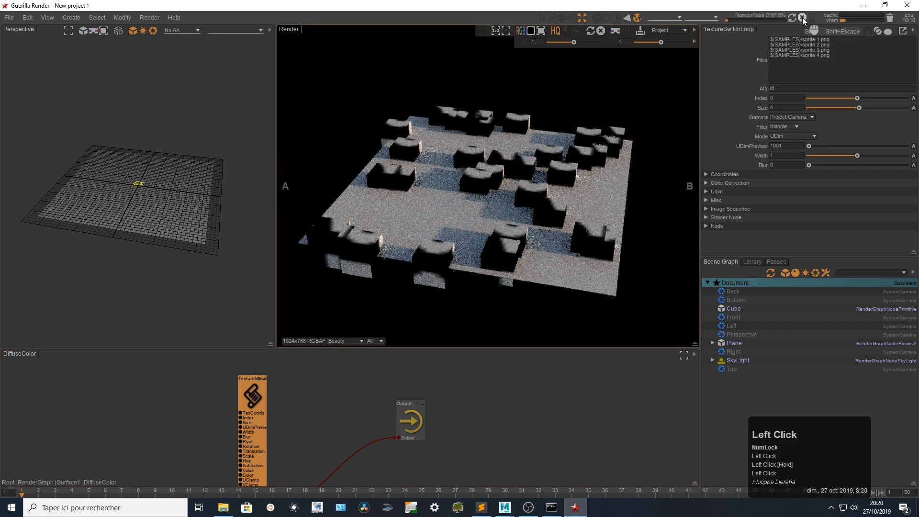
{"action": "left_click", "coordinate": [802, 18]}
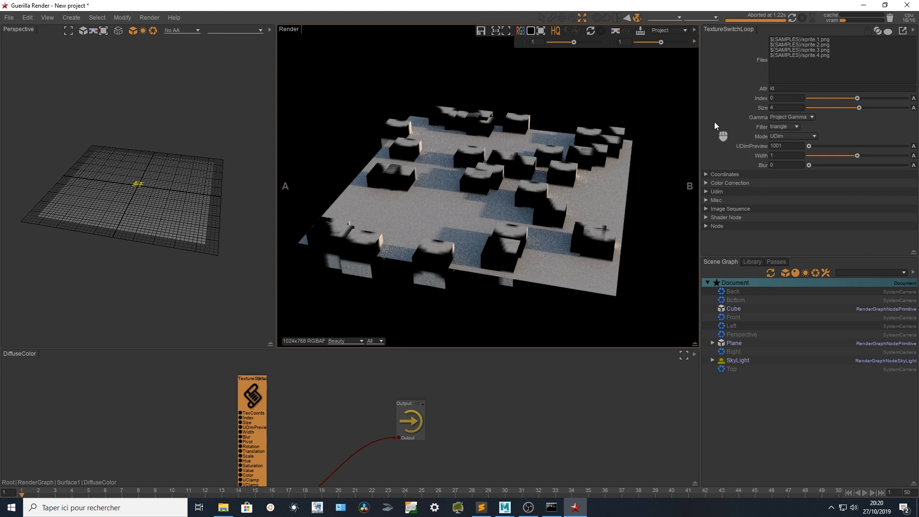
{"action": "left_click", "coordinate": [781, 88]}
Switch to File Explorer and copy the path of Textures.0001.jpg from D:\Mercenaries\PointCloud\Textures.
{"action": "left_click", "coordinate": [223, 507]}
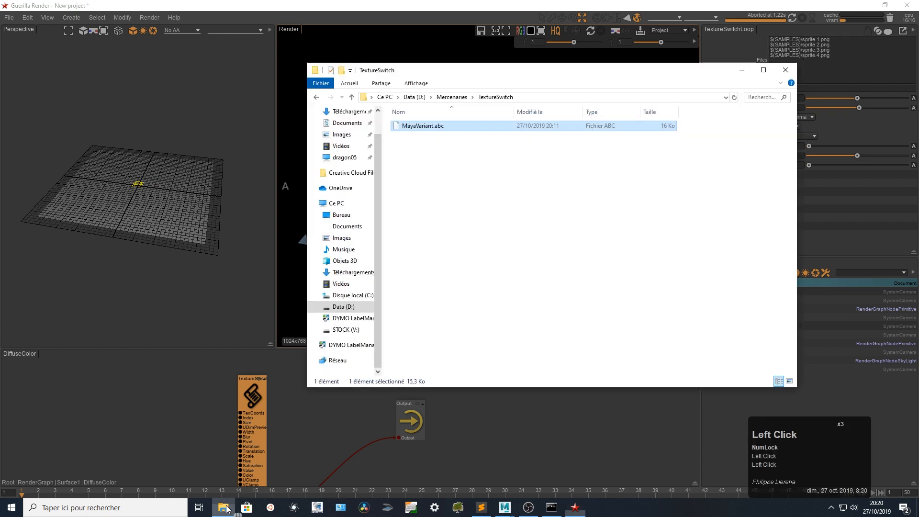
{"action": "left_click", "coordinate": [451, 97]}
{"action": "double_click", "coordinate": [444, 136]}
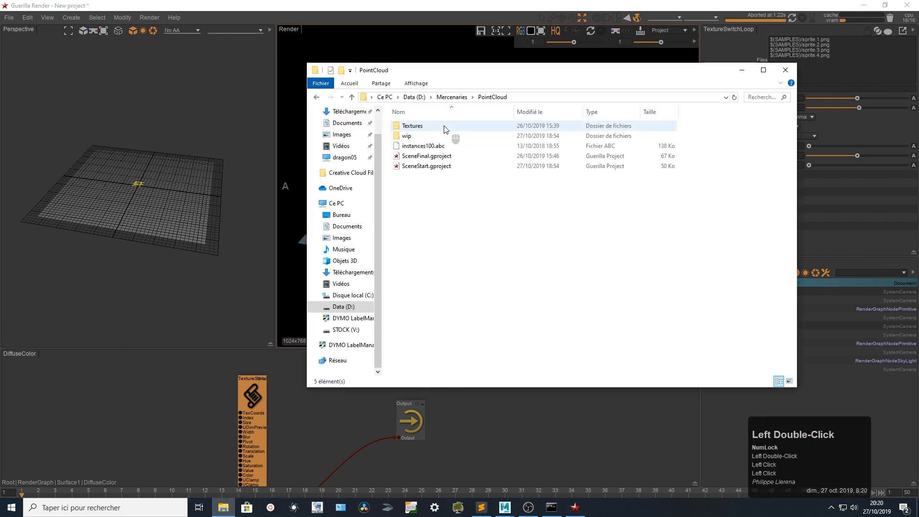
{"action": "double_click", "coordinate": [445, 127]}
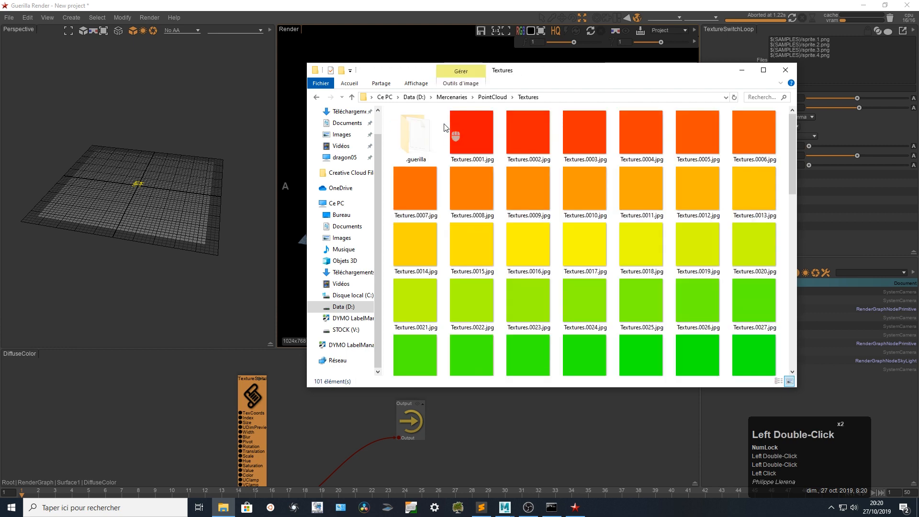
{"action": "left_click", "coordinate": [468, 129]}
{"action": "right_click", "coordinate": [469, 127], "text": "shift"}
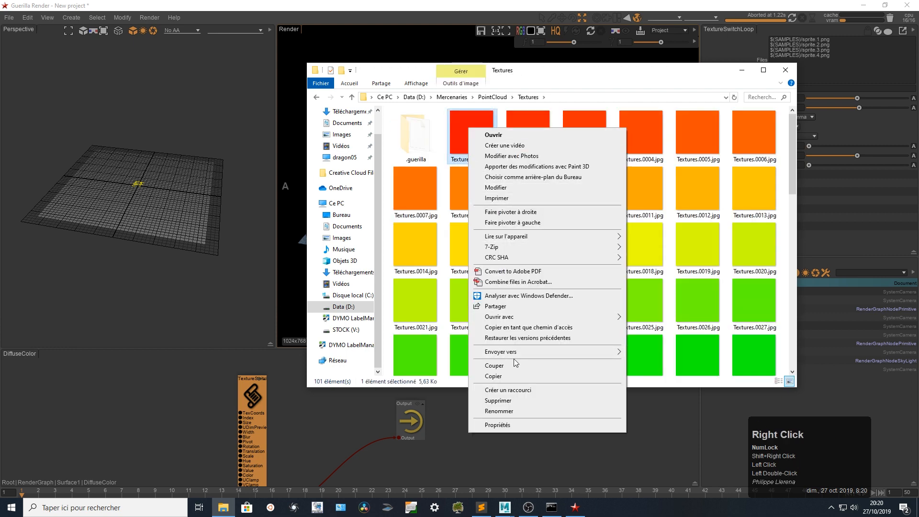
{"action": "left_click", "coordinate": [515, 329]}
Replace the TextureSwitchLoop node's Files entries with the copied Textures.0001.jpg path and remove the closing quotation mark.
{"action": "left_click", "coordinate": [813, 52]}
{"action": "double_click", "coordinate": [833, 49]}
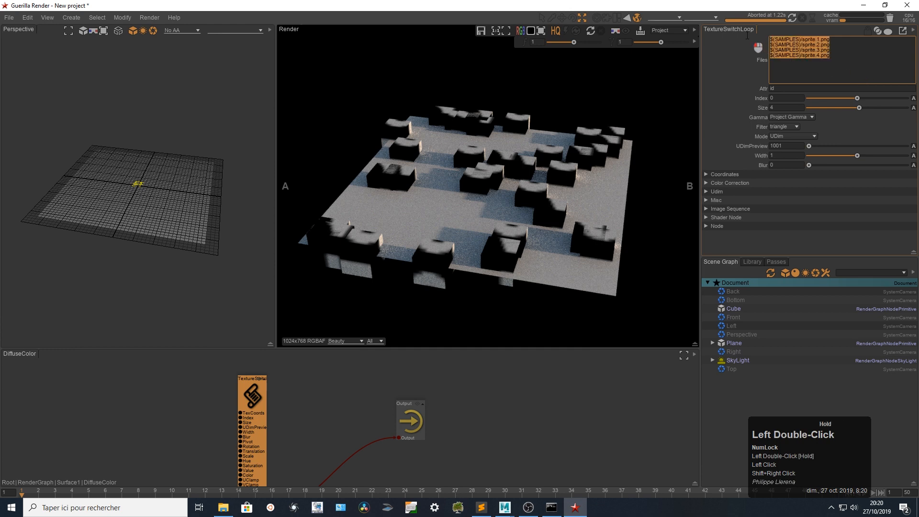
{"action": "type", "text": "\"D:\\Mercenaries\\PointCloud\\Textures\\Textures.0001.jpg\""}
{"action": "key", "text": "BackSpace"}
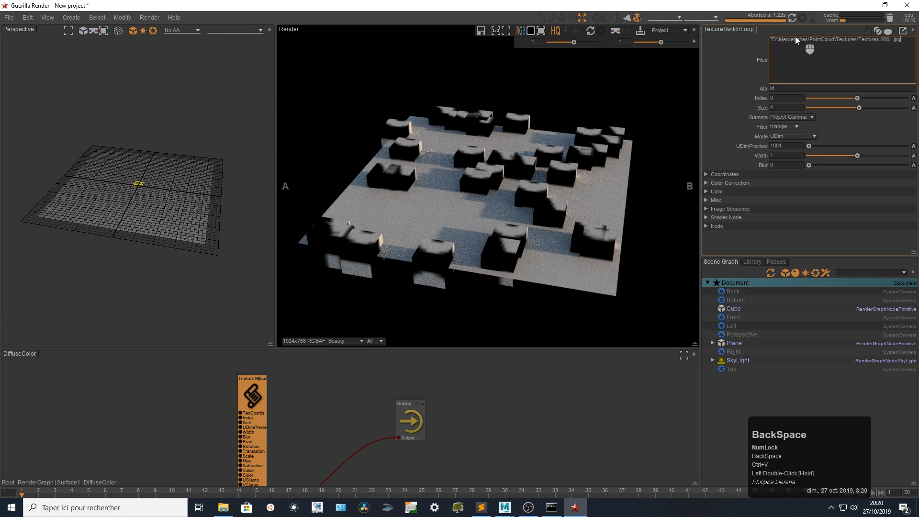
{"action": "left_click", "coordinate": [772, 40]}
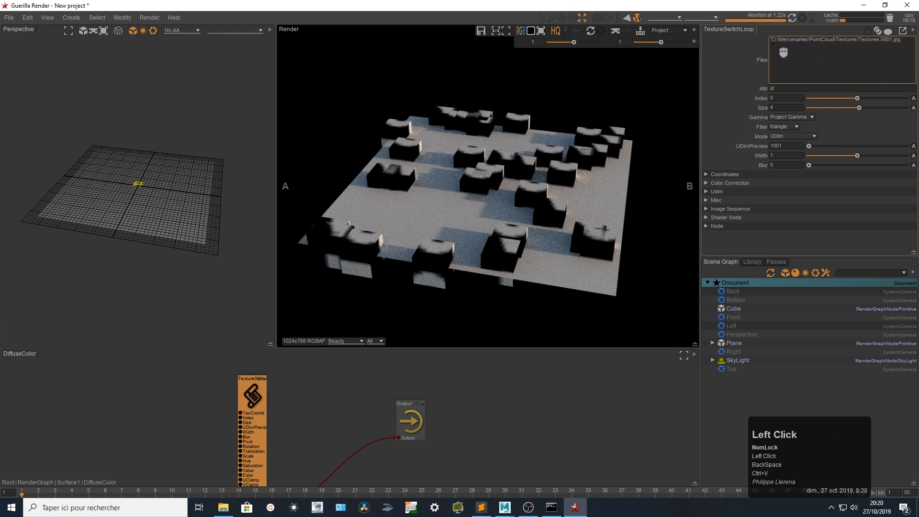
Switch to Sublime Text and copy the full list of texture paths from Textures.0001.jpg to Textures.0023.jpg.
{"action": "left_click", "coordinate": [482, 507]}
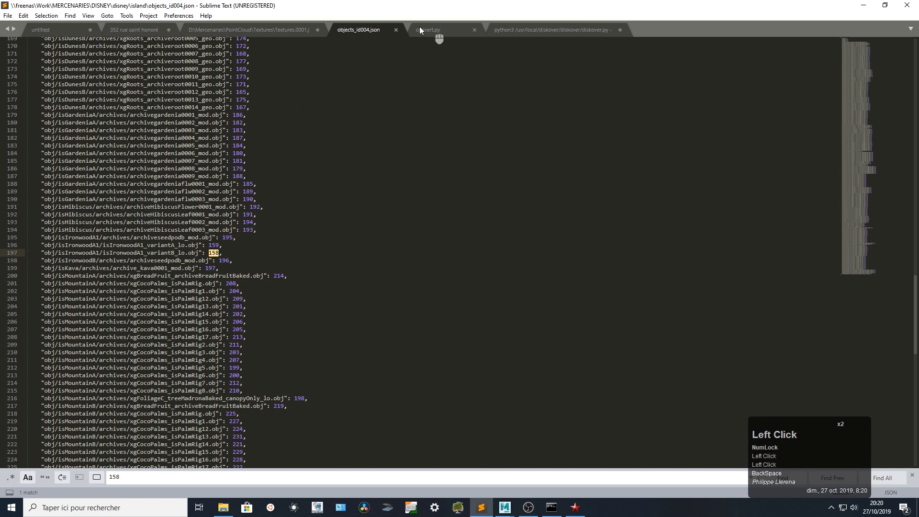
{"action": "left_click", "coordinate": [266, 31]}
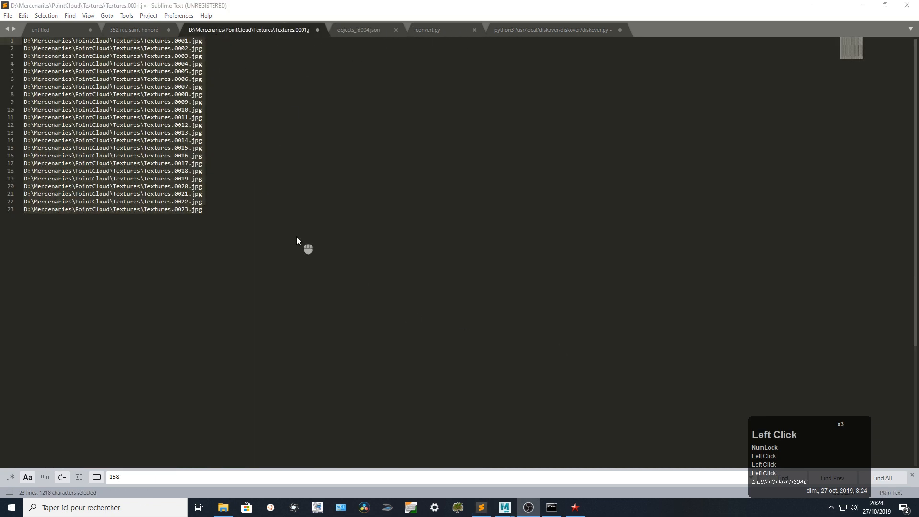
{"action": "left_click", "coordinate": [260, 232]}
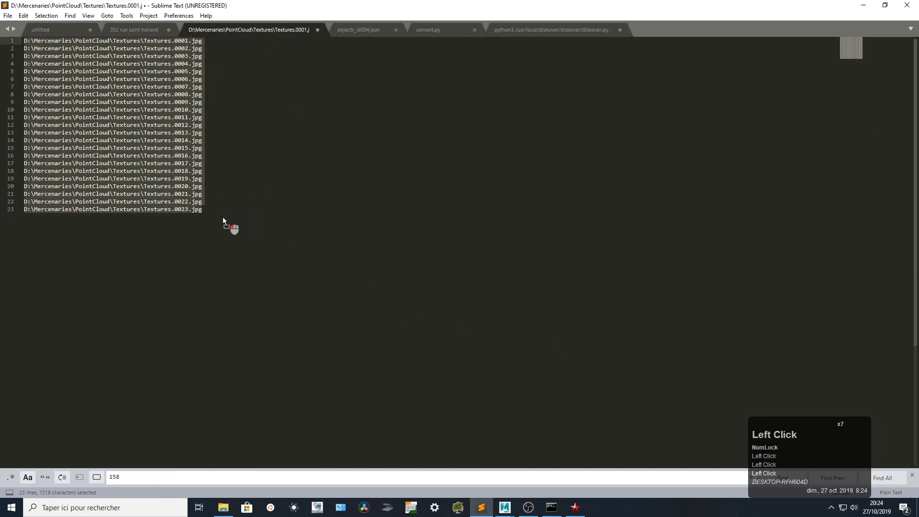
{"action": "key", "text": "ctrl+c"}
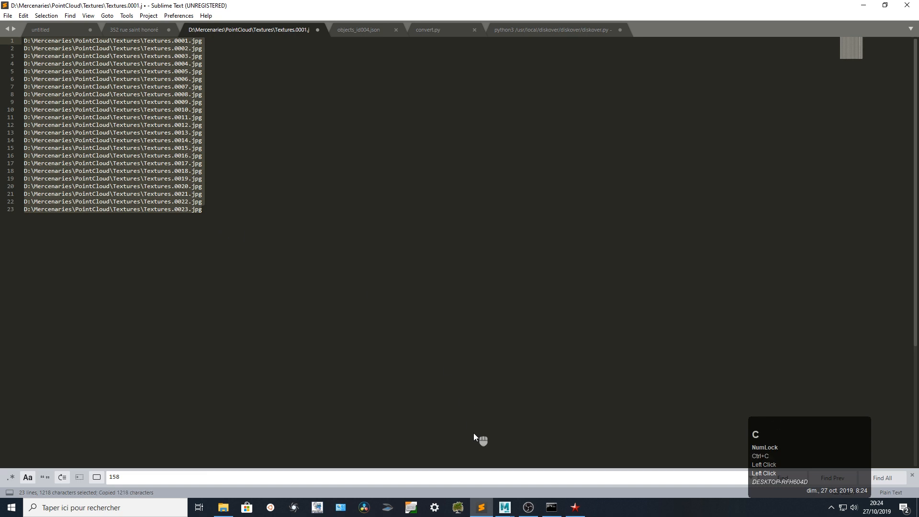
Return to Guerilla Render and replace the TextureSwitchLoop node's Files list with the copied texture paths.
{"action": "left_click", "coordinate": [576, 508]}
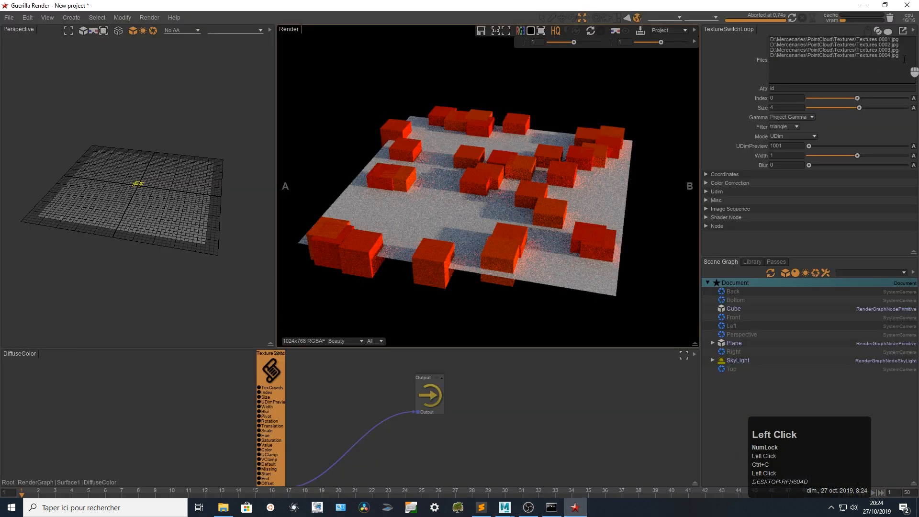
{"action": "left_click", "coordinate": [727, 36]}
{"action": "key", "text": "ctrl+v"}
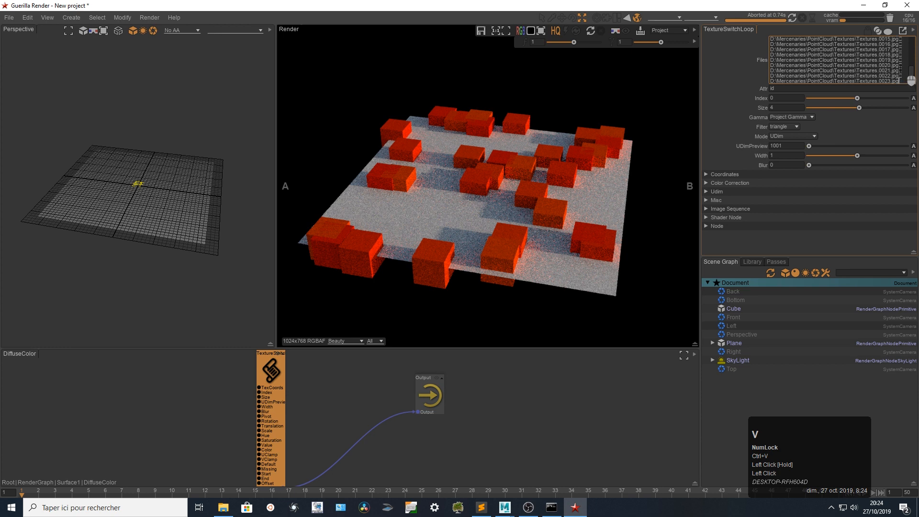
Delete the stray trailing character after each path in the Files list, from Textures.0001.jpg to Textures.0022.jpg.
{"action": "left_click", "coordinate": [912, 76]}
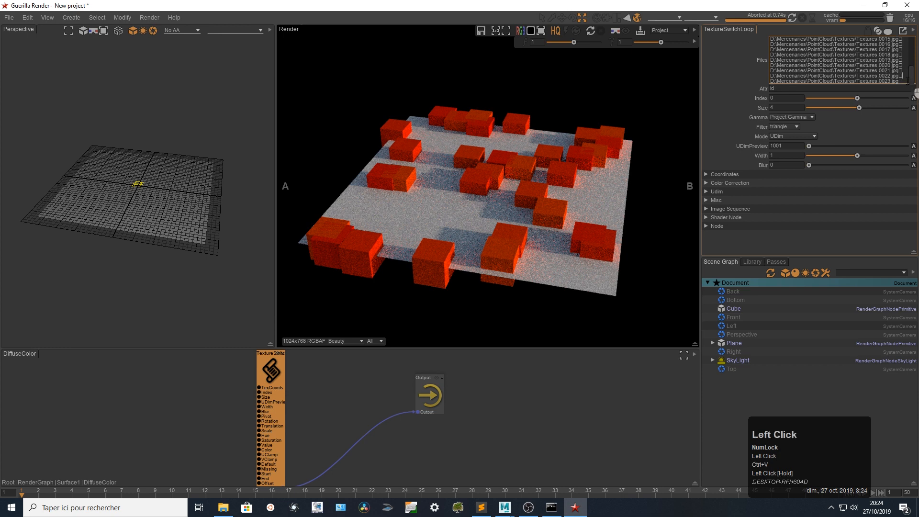
{"action": "left_click_drag", "start_coordinate": [913, 77], "coordinate": [913, 52]}
{"action": "left_click", "coordinate": [906, 40]}
{"action": "key", "text": "BackSpace"}
{"action": "left_click", "coordinate": [905, 46]}
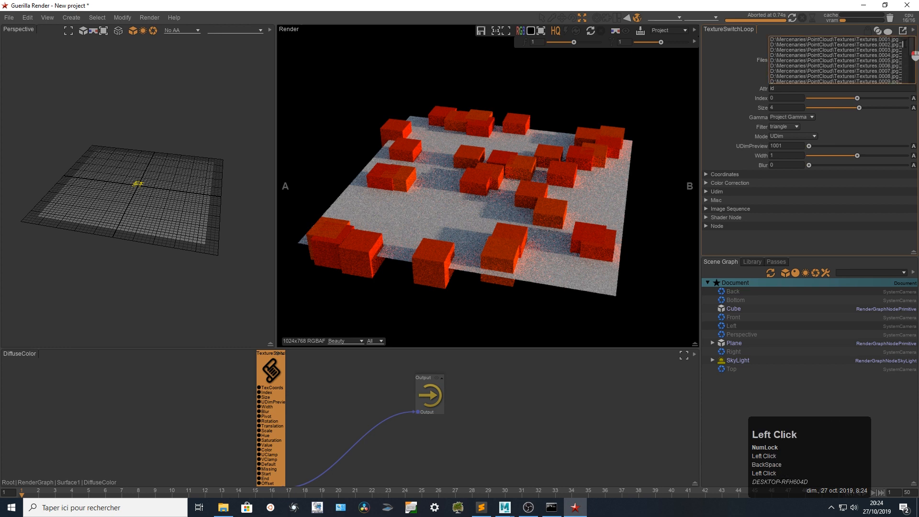
{"action": "key", "text": "BackSpace"}
{"action": "left_click", "coordinate": [905, 51]}
{"action": "key", "text": "BackSpace"}
{"action": "left_click", "coordinate": [904, 56]}
{"action": "key", "text": "BackSpace"}
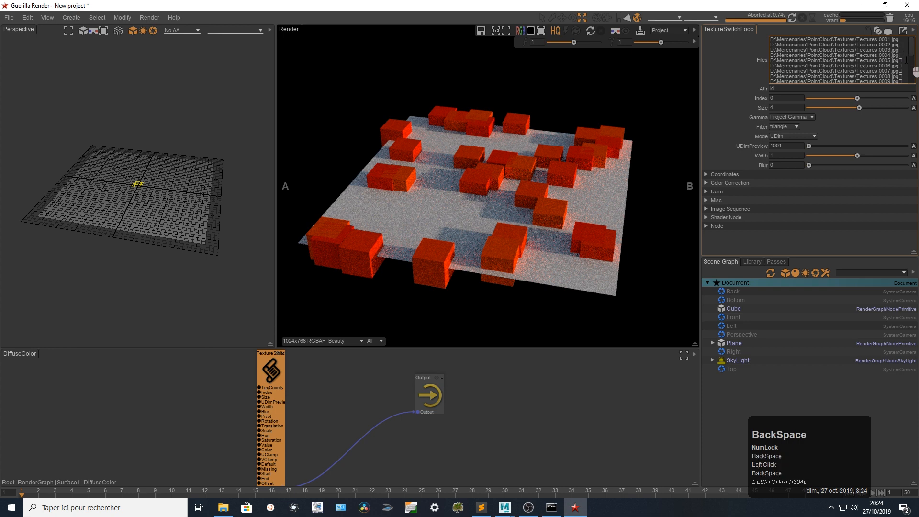
{"action": "left_click", "coordinate": [905, 65]}
{"action": "key", "text": "BackSpace"}
{"action": "left_click", "coordinate": [905, 71]}
{"action": "key", "text": "BackSpace"}
{"action": "scroll", "coordinate": [907, 66], "scroll_direction": "down", "scroll_amount": 1}
{"action": "left_click_drag", "start_coordinate": [911, 46], "coordinate": [910, 58]}
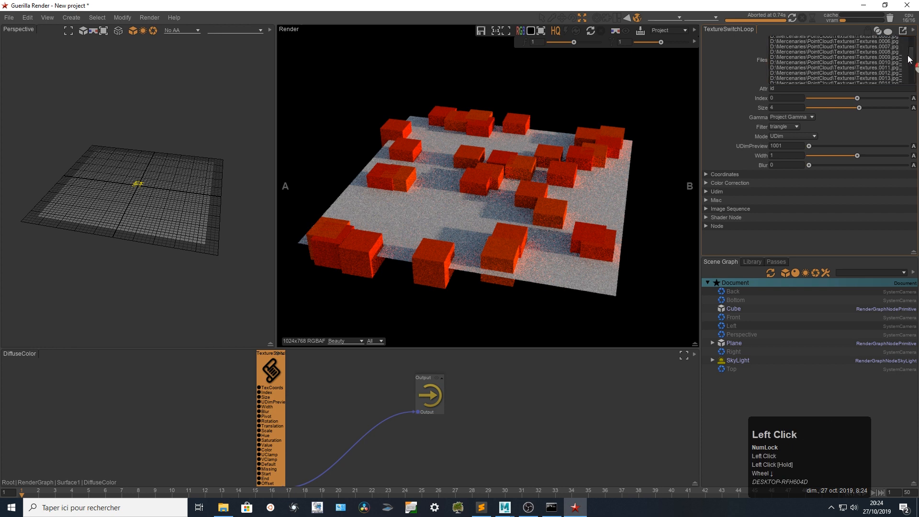
{"action": "left_click", "coordinate": [904, 57]}
{"action": "key", "text": "BackSpace"}
{"action": "left_click", "coordinate": [904, 62]}
{"action": "key", "text": "BackSpace"}
{"action": "left_click", "coordinate": [906, 67]}
{"action": "key", "text": "BackSpace"}
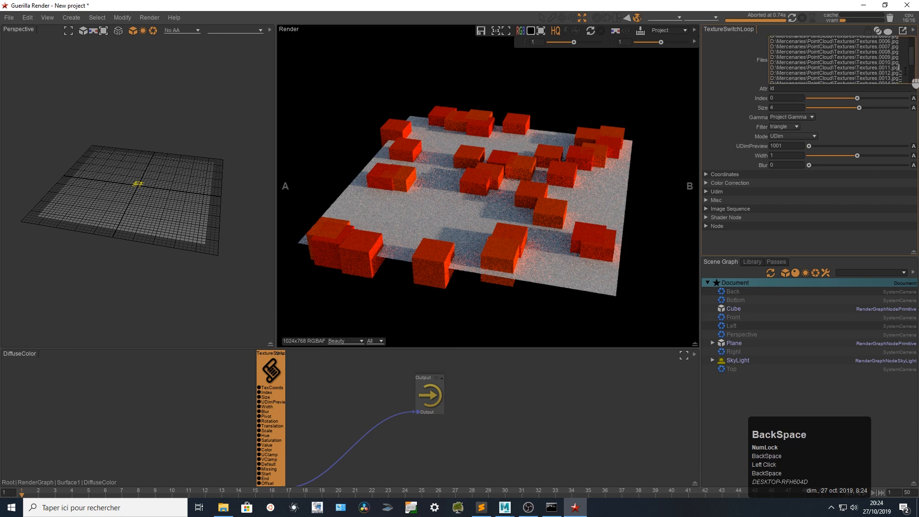
{"action": "left_click", "coordinate": [905, 73]}
{"action": "scroll", "coordinate": [905, 72], "scroll_direction": "down", "scroll_amount": 1}
{"action": "key", "text": "BackSpace"}
{"action": "left_click_drag", "start_coordinate": [912, 48], "coordinate": [911, 65]}
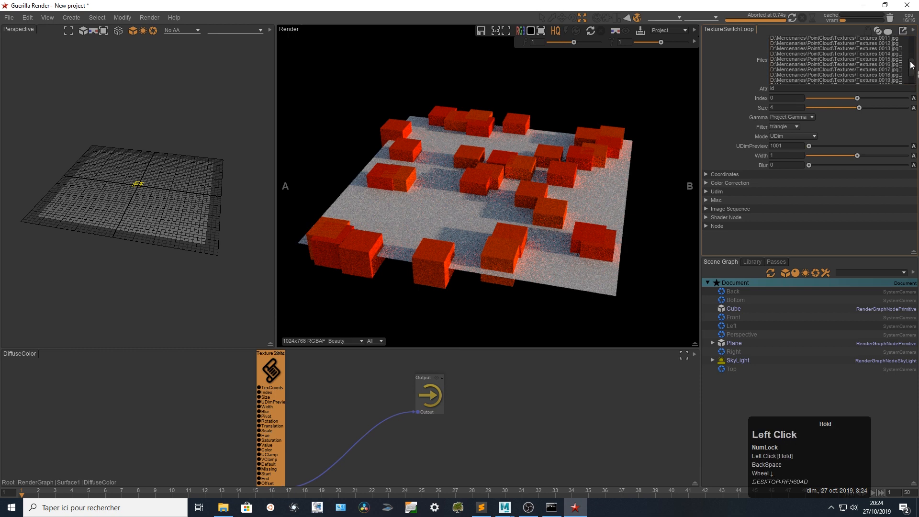
{"action": "left_click", "coordinate": [903, 49]}
{"action": "key", "text": "BackSpace"}
{"action": "left_click", "coordinate": [904, 54]}
{"action": "key", "text": "BackSpace"}
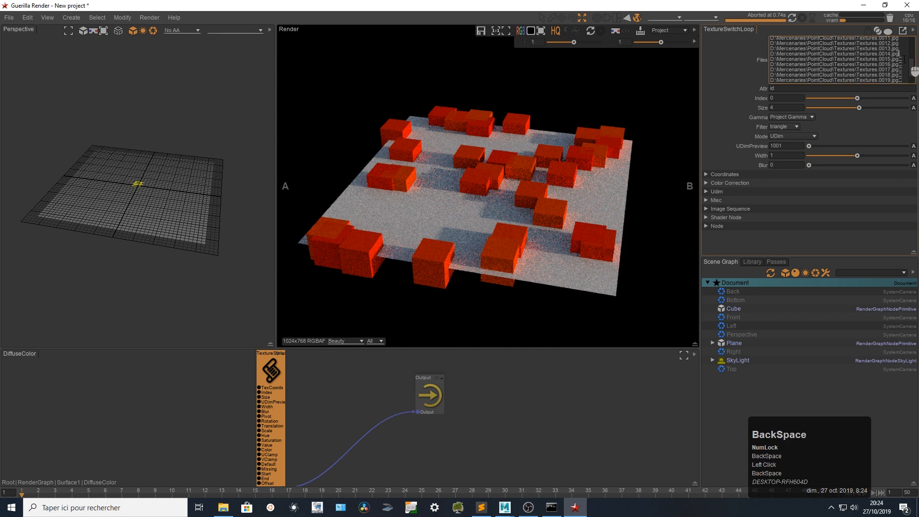
{"action": "left_click", "coordinate": [904, 59]}
{"action": "key", "text": "BackSpace"}
{"action": "left_click", "coordinate": [905, 65]}
{"action": "key", "text": "BackSpace"}
{"action": "left_click_drag", "start_coordinate": [913, 68], "coordinate": [913, 79]}
{"action": "left_click", "coordinate": [905, 61]}
{"action": "key", "text": "BackSpace"}
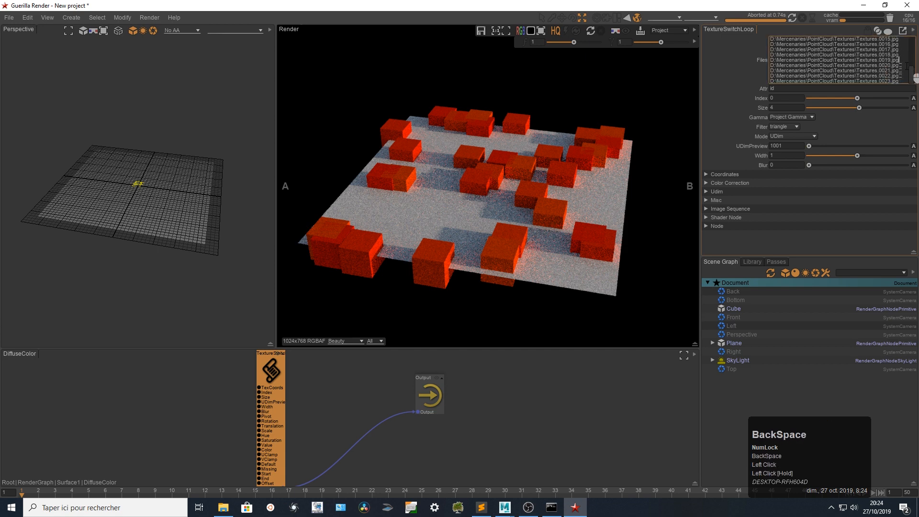
{"action": "left_click", "coordinate": [905, 66]}
{"action": "key", "text": "BackSpace"}
{"action": "left_click", "coordinate": [905, 70]}
{"action": "key", "text": "BackSpace"}
{"action": "left_click", "coordinate": [905, 76]}
{"action": "key", "text": "BackSpace"}
Render the scene with the cleaned-up texture list and stop the render early.
{"action": "left_click", "coordinate": [797, 18]}
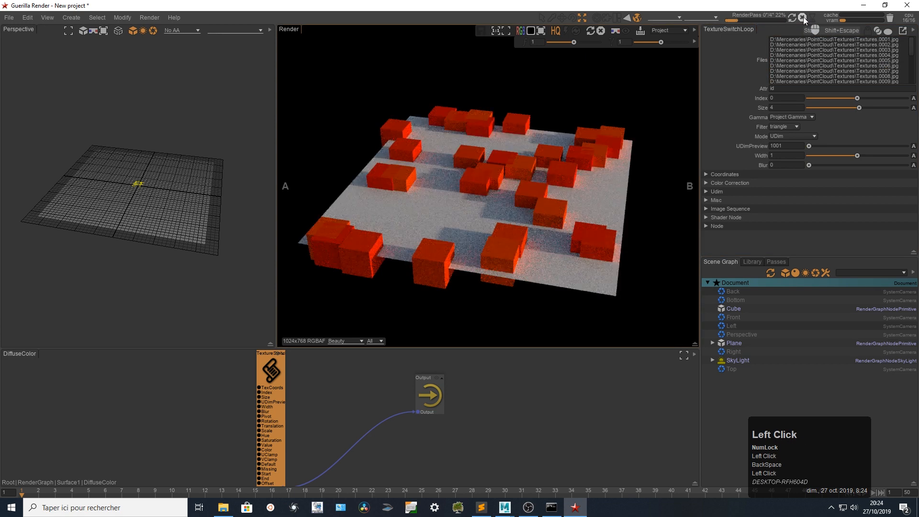
{"action": "left_click", "coordinate": [803, 19]}
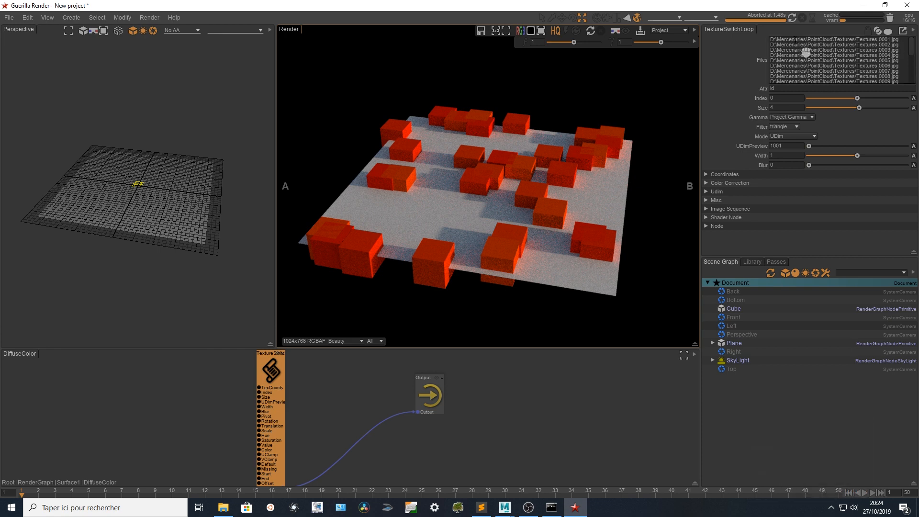
{"action": "mouse_move", "coordinate": [915, 47]}
{"action": "left_mouse_down"}
{"action": "mouse_move", "coordinate": [913, 79]}
{"action": "mouse_move", "coordinate": [913, 44]}
{"action": "left_mouse_up"}
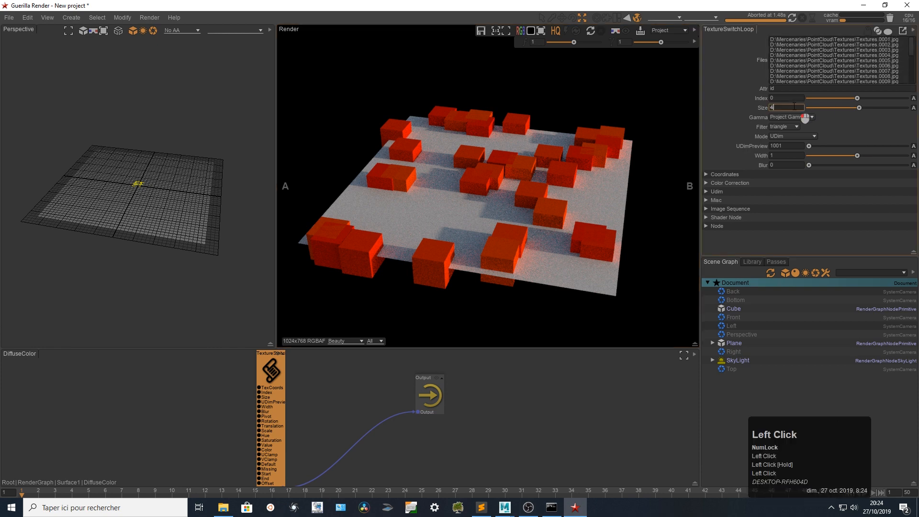
Set the TextureSwitchLoop node's Size to 10, render the image and stop the render.
{"action": "double_click", "coordinate": [797, 107]}
{"action": "type", "text": "10"}
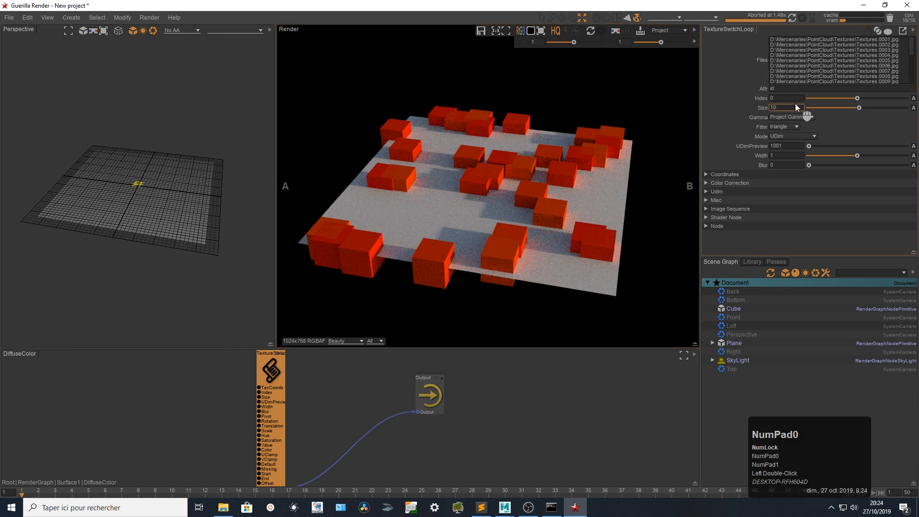
{"action": "left_click", "coordinate": [750, 71]}
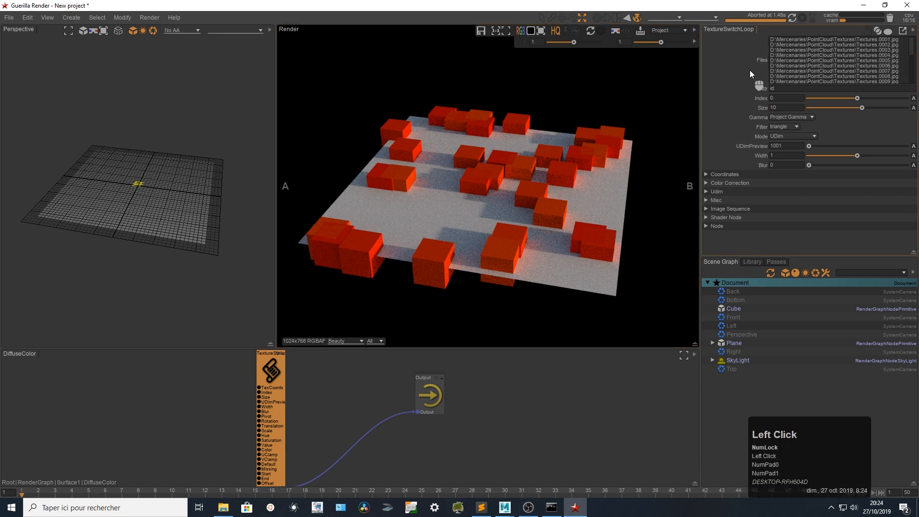
{"action": "left_click", "coordinate": [791, 16]}
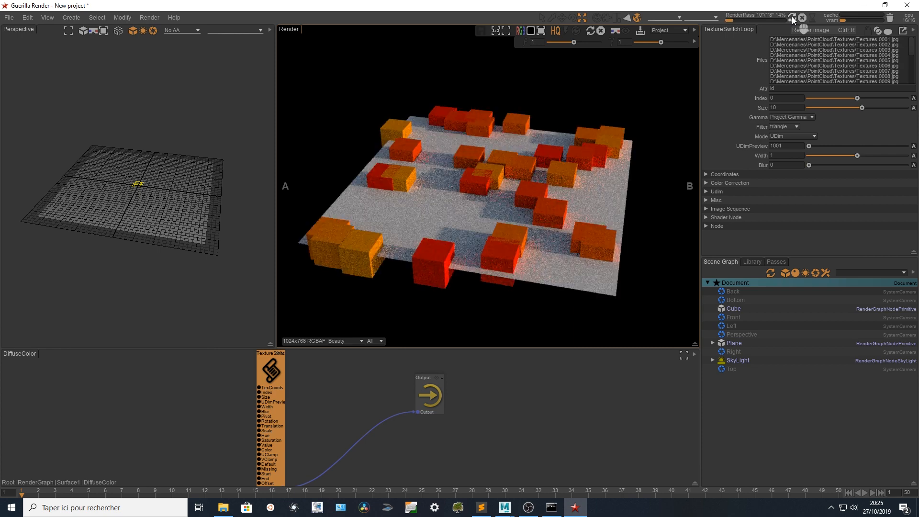
{"action": "left_click", "coordinate": [791, 16]}
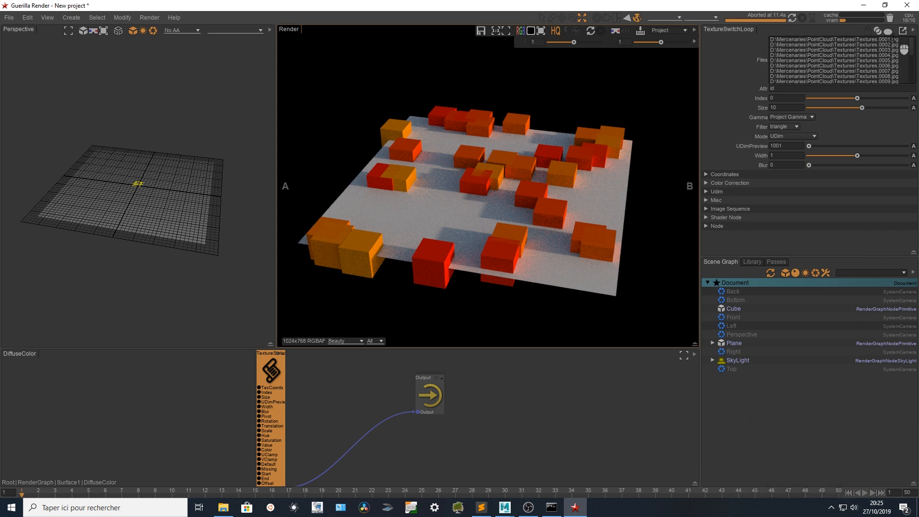
Set the TextureSwitchLoop node's Size to 23 to match the last listed texture, render the image and stop the render.
{"action": "left_click_drag", "start_coordinate": [912, 49], "coordinate": [912, 80]}
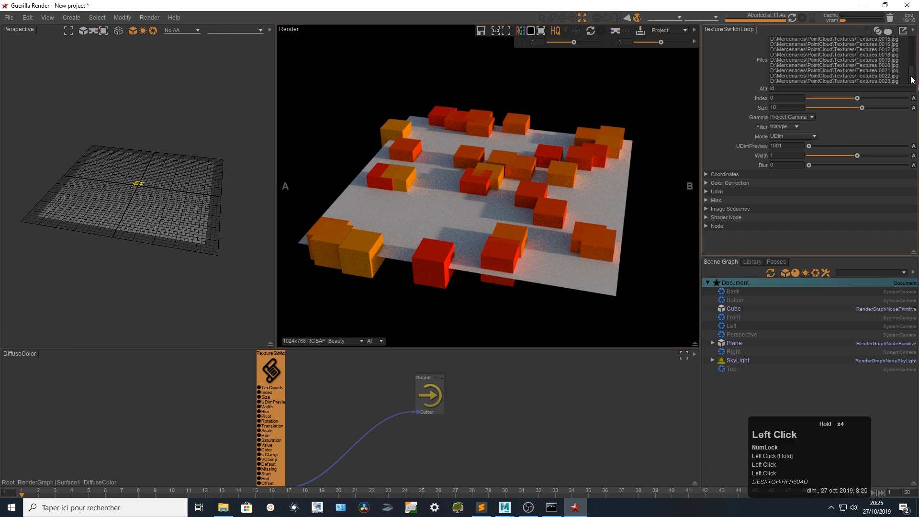
{"action": "double_click", "coordinate": [786, 106]}
{"action": "type", "text": "23"}
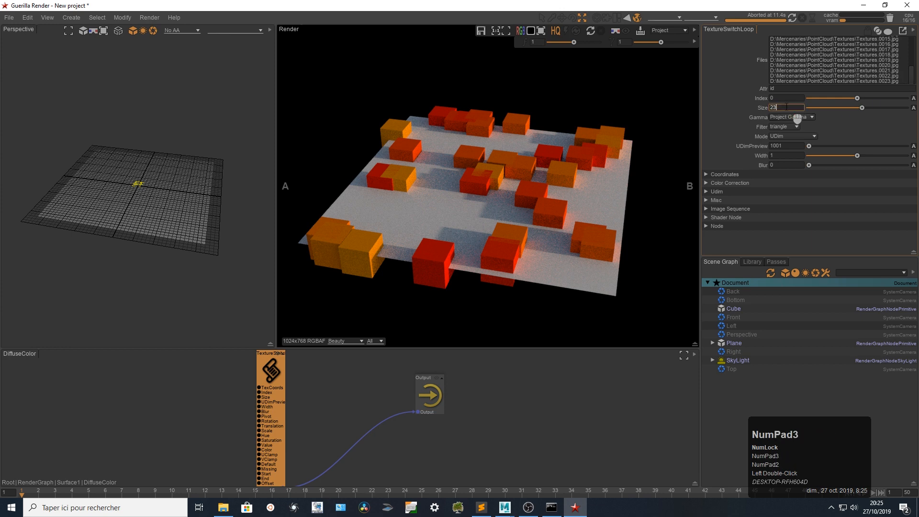
{"action": "left_click", "coordinate": [737, 88]}
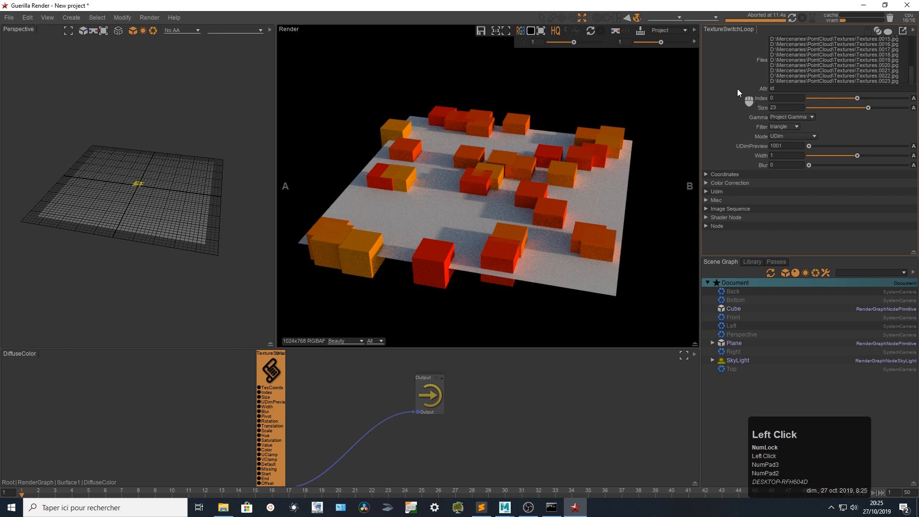
{"action": "left_click", "coordinate": [793, 16]}
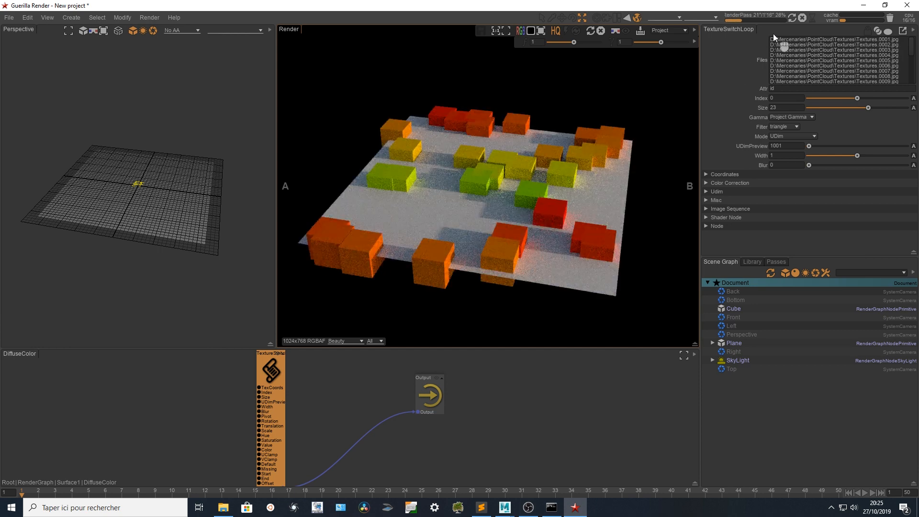
{"action": "left_click", "coordinate": [803, 18]}
Return to the main render graph and set the Instances node's Density to 100.
{"action": "double_click", "coordinate": [526, 397]}
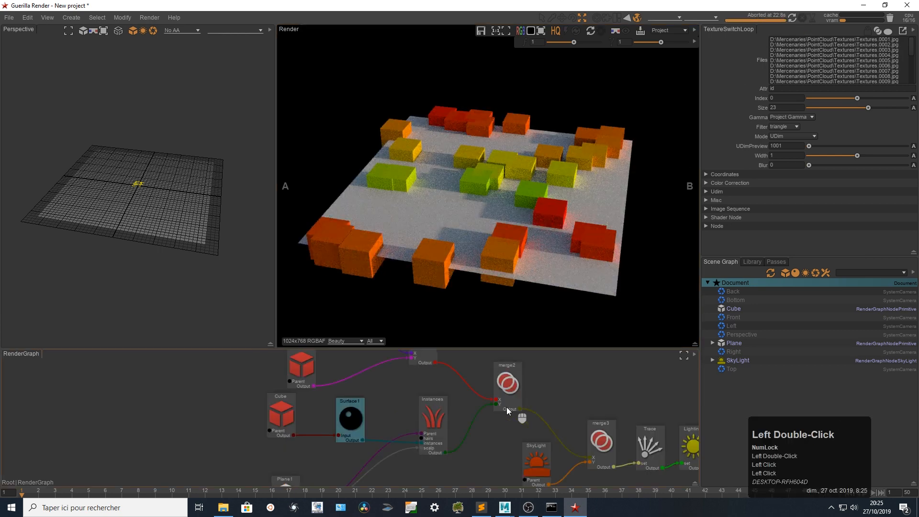
{"action": "right_click_drag", "start_coordinate": [453, 429], "coordinate": [415, 438], "text": "alt"}
{"action": "middle_click_drag", "start_coordinate": [415, 439], "coordinate": [363, 407], "text": "alt"}
{"action": "left_click", "coordinate": [378, 386]}
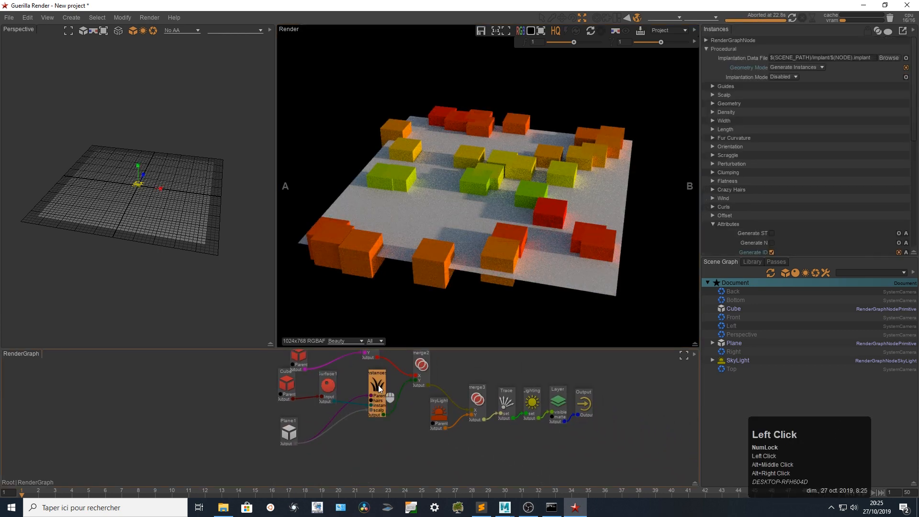
{"action": "left_click", "coordinate": [746, 225]}
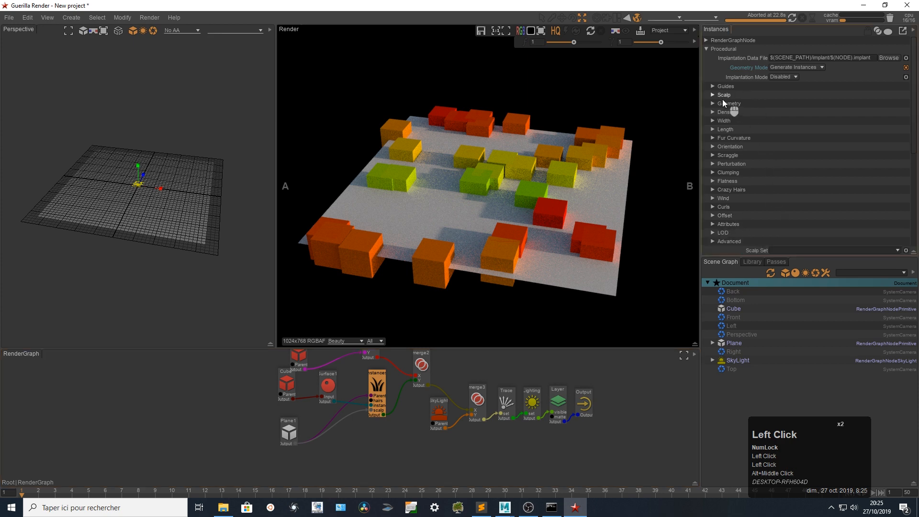
{"action": "left_click", "coordinate": [725, 112]}
{"action": "double_click", "coordinate": [781, 120]}
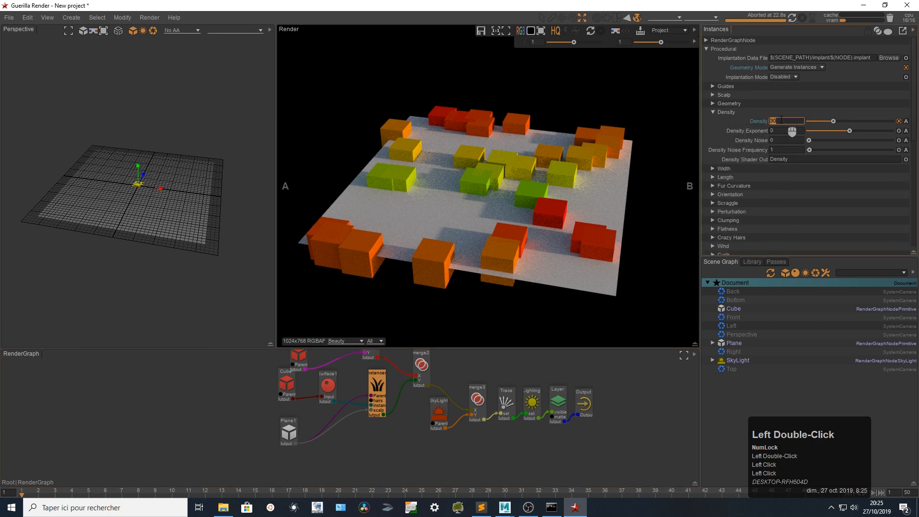
{"action": "type", "text": "100"}
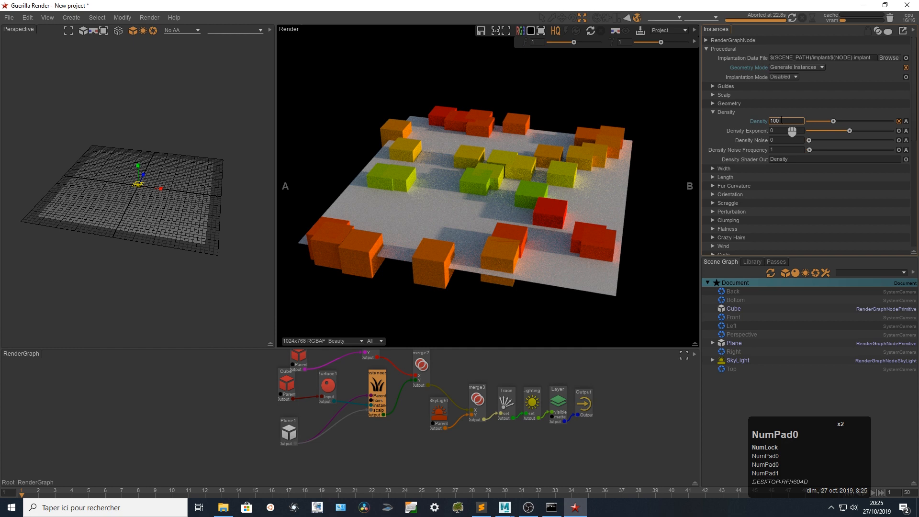
{"action": "left_click", "coordinate": [737, 136]}
{"action": "left_click", "coordinate": [726, 112]}
Set the Instances node's Absolute Length to 0.05, render the image and stop the render.
{"action": "left_click", "coordinate": [726, 128]}
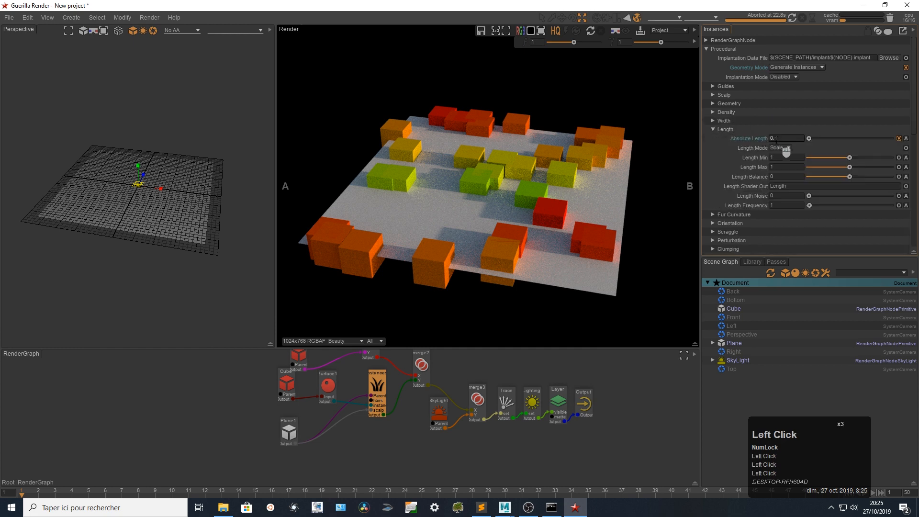
{"action": "double_click", "coordinate": [776, 138]}
{"action": "key", "text": "Right"}
{"action": "key", "text": "shift+Left"}
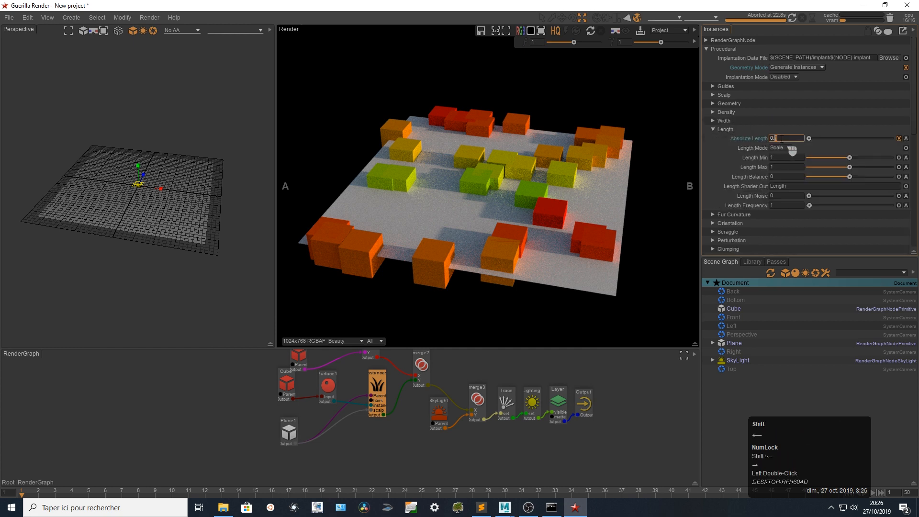
{"action": "type", "text": "05"}
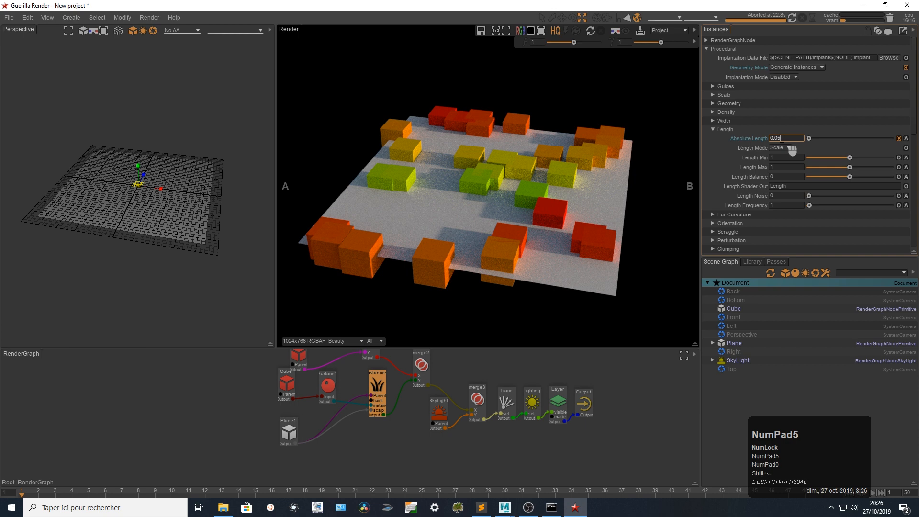
{"action": "left_click", "coordinate": [734, 148]}
{"action": "left_click", "coordinate": [793, 18]}
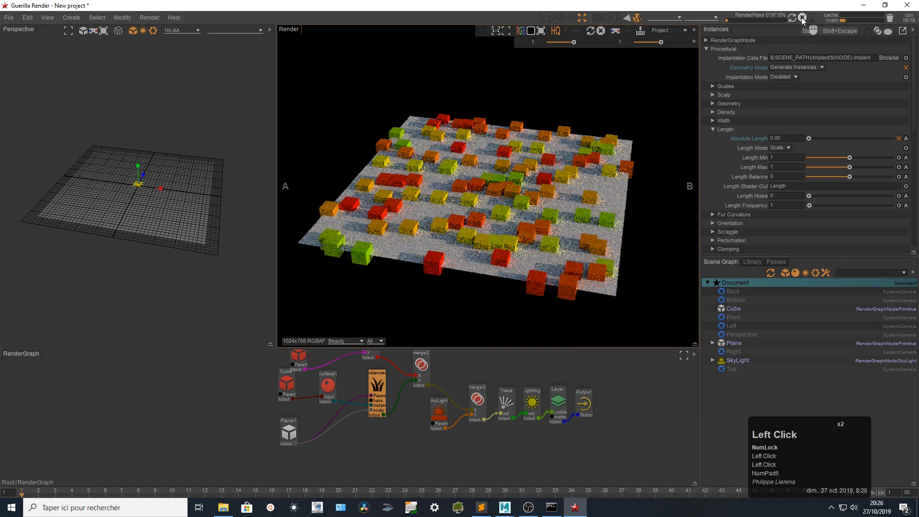
{"action": "left_click", "coordinate": [802, 18]}
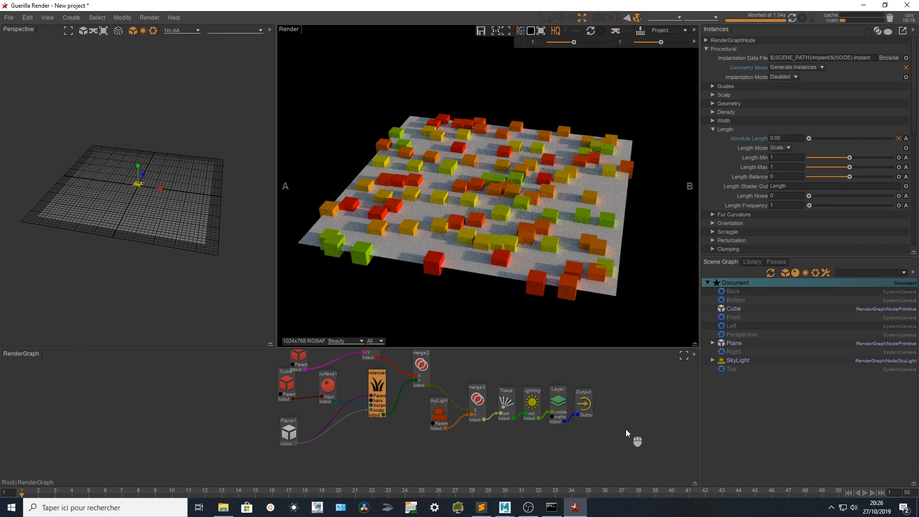
Open the DiffuseColor shader graph of Surface1 and select its TextureSwitchLoop node.
{"action": "left_click", "coordinate": [332, 392]}
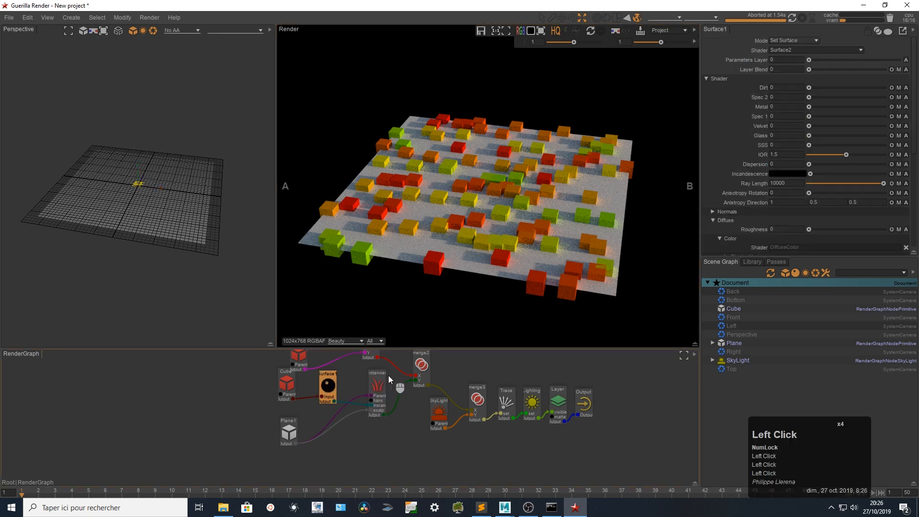
{"action": "scroll", "coordinate": [725, 156], "scroll_direction": "down", "scroll_amount": 6}
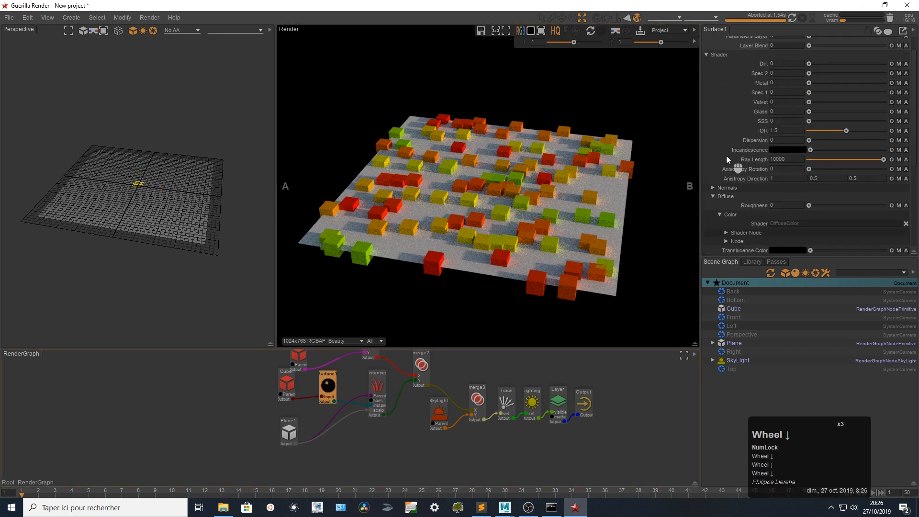
{"action": "left_click", "coordinate": [763, 188]}
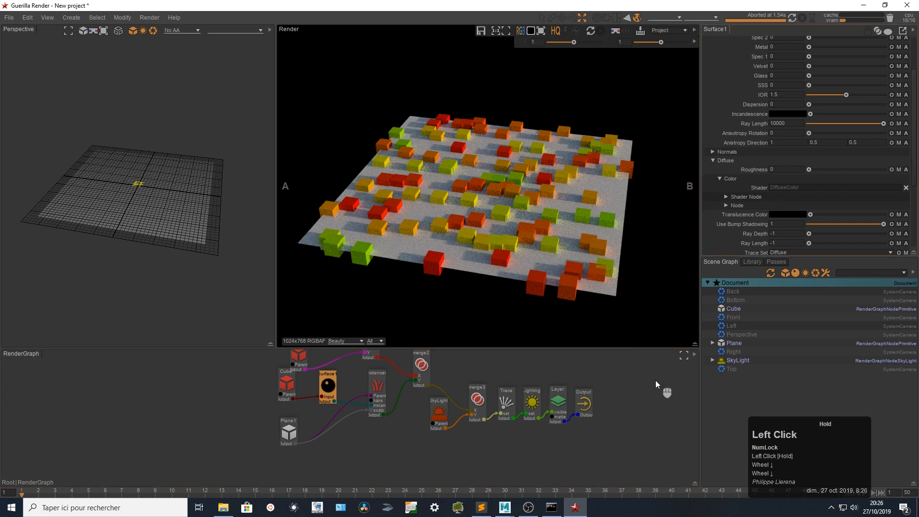
{"action": "scroll", "coordinate": [605, 397], "scroll_direction": "down", "scroll_amount": 1}
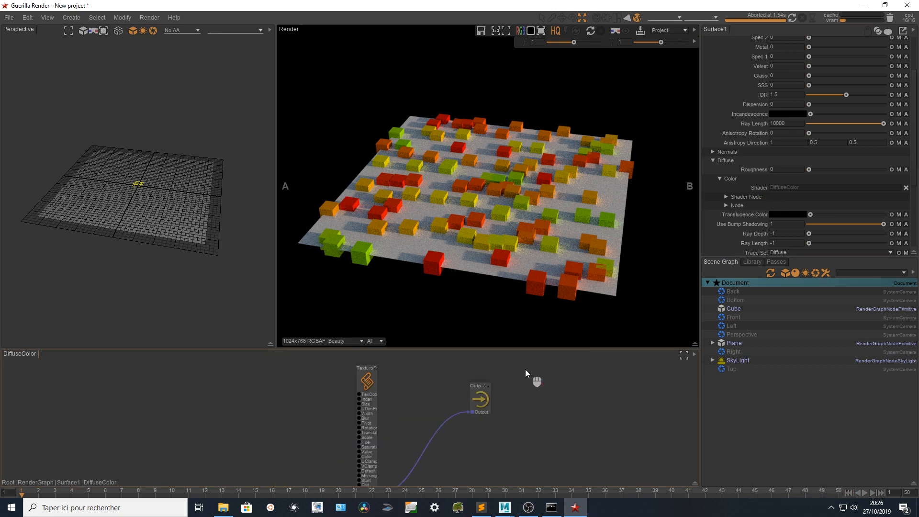
{"action": "left_click_drag", "start_coordinate": [369, 377], "coordinate": [368, 372]}
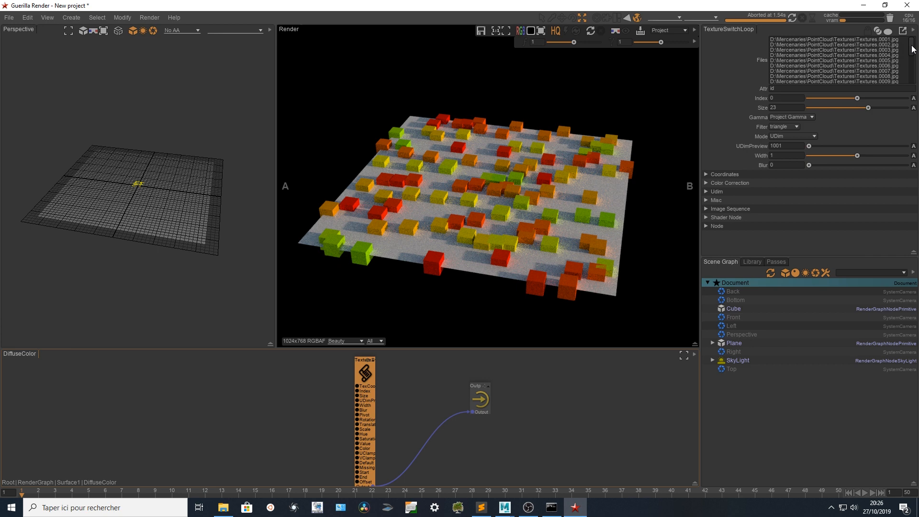
Switch to File Explorer to examine the color images in the Textures folder, then minimize it to return to Guerilla Render.
{"action": "left_click", "coordinate": [224, 507]}
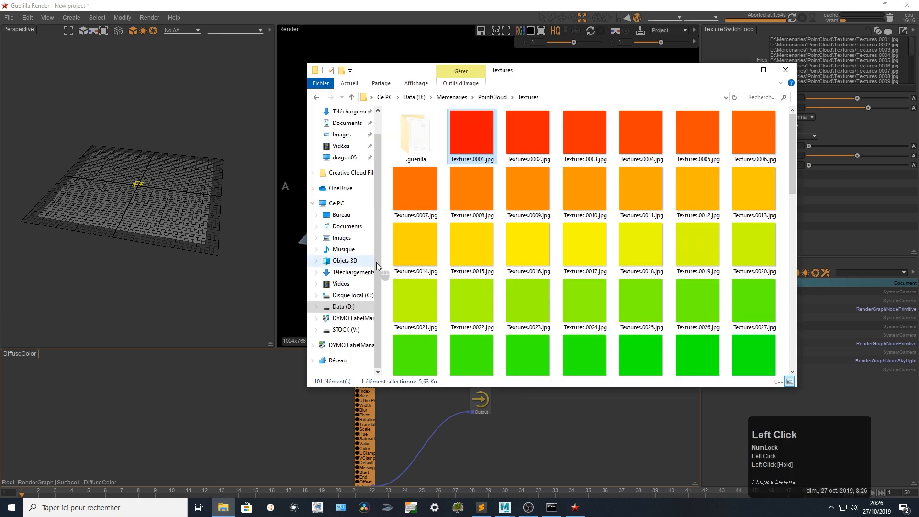
{"action": "left_click_drag", "start_coordinate": [471, 139], "coordinate": [467, 143]}
{"action": "left_click", "coordinate": [518, 138]}
{"action": "left_click", "coordinate": [470, 136]}
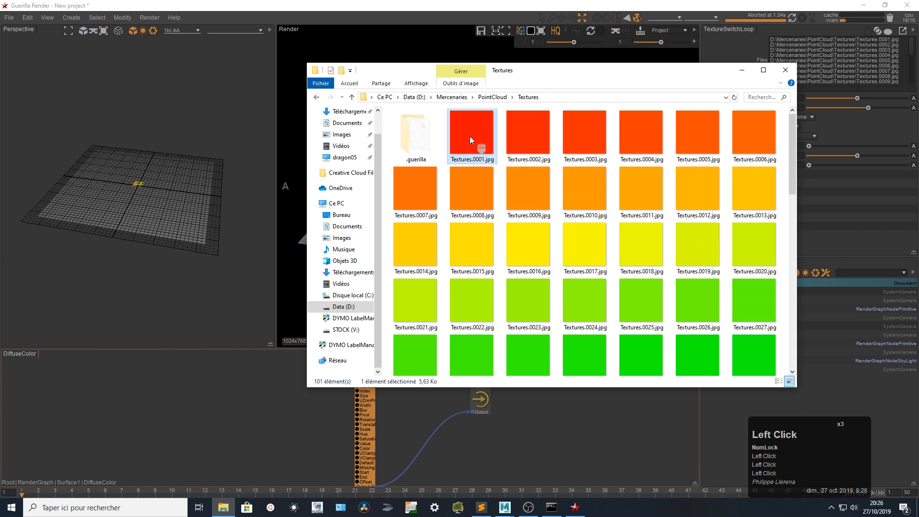
{"action": "left_click", "coordinate": [741, 70]}
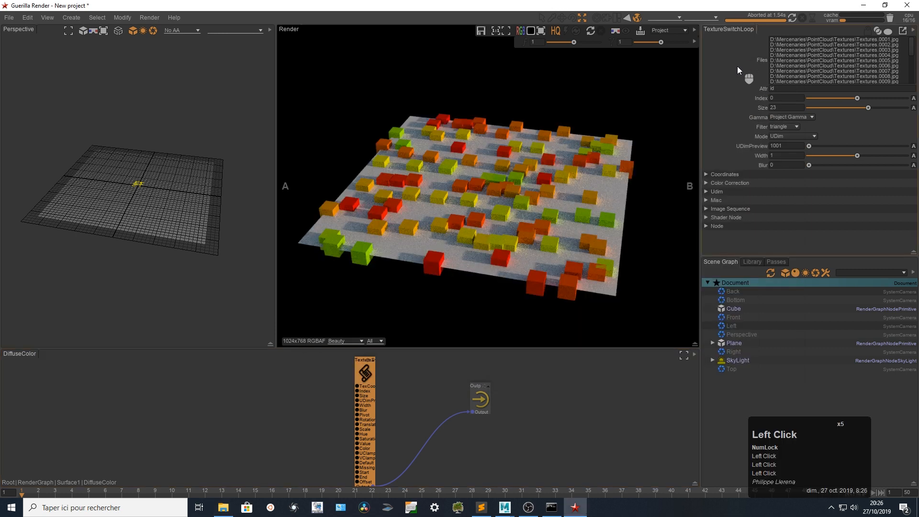